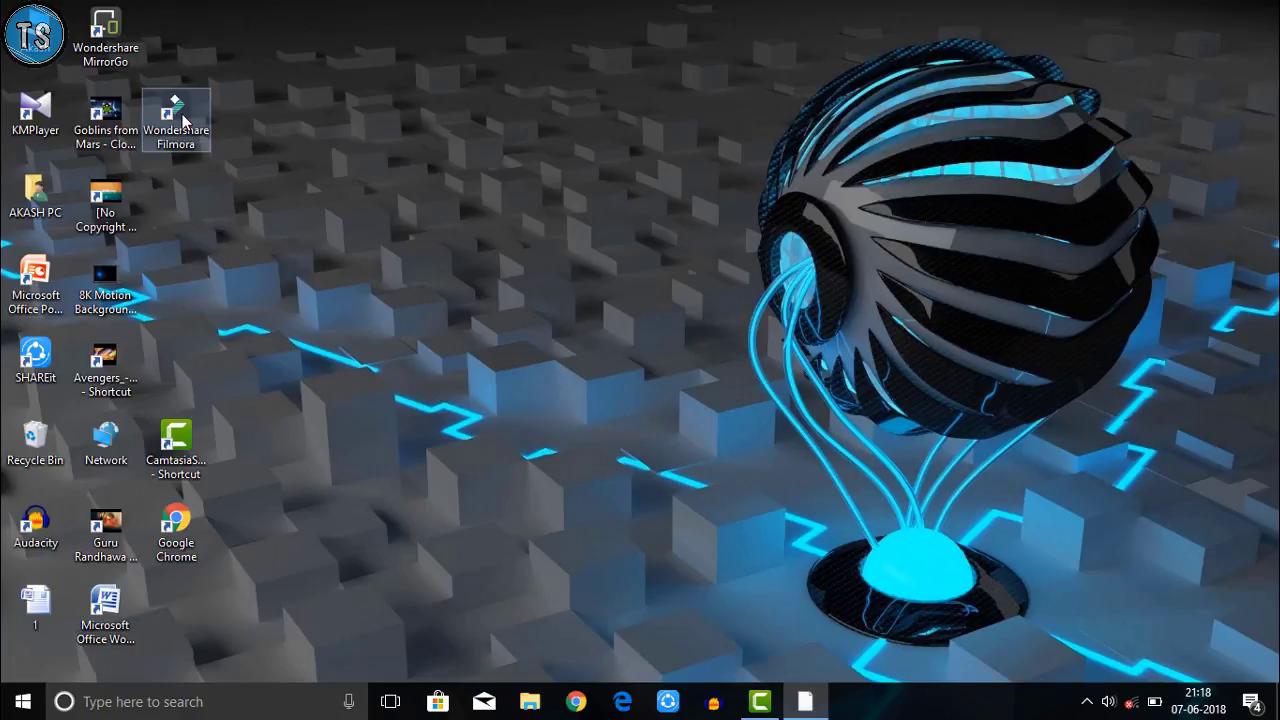
# Open Wondershare Filmora and start a new movie in full feature mode with the 16:9 widescreen aspect ratio.
pyautogui.doubleClick(183, 120)
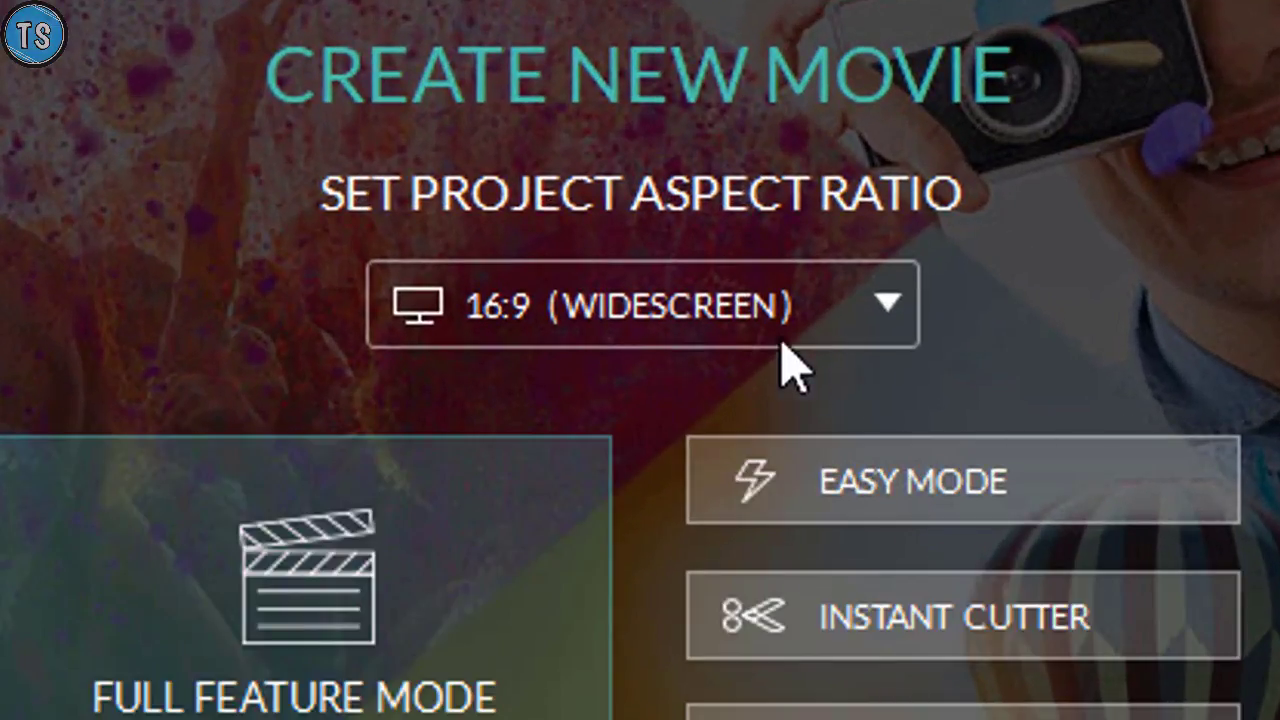
pyautogui.click(729, 314)
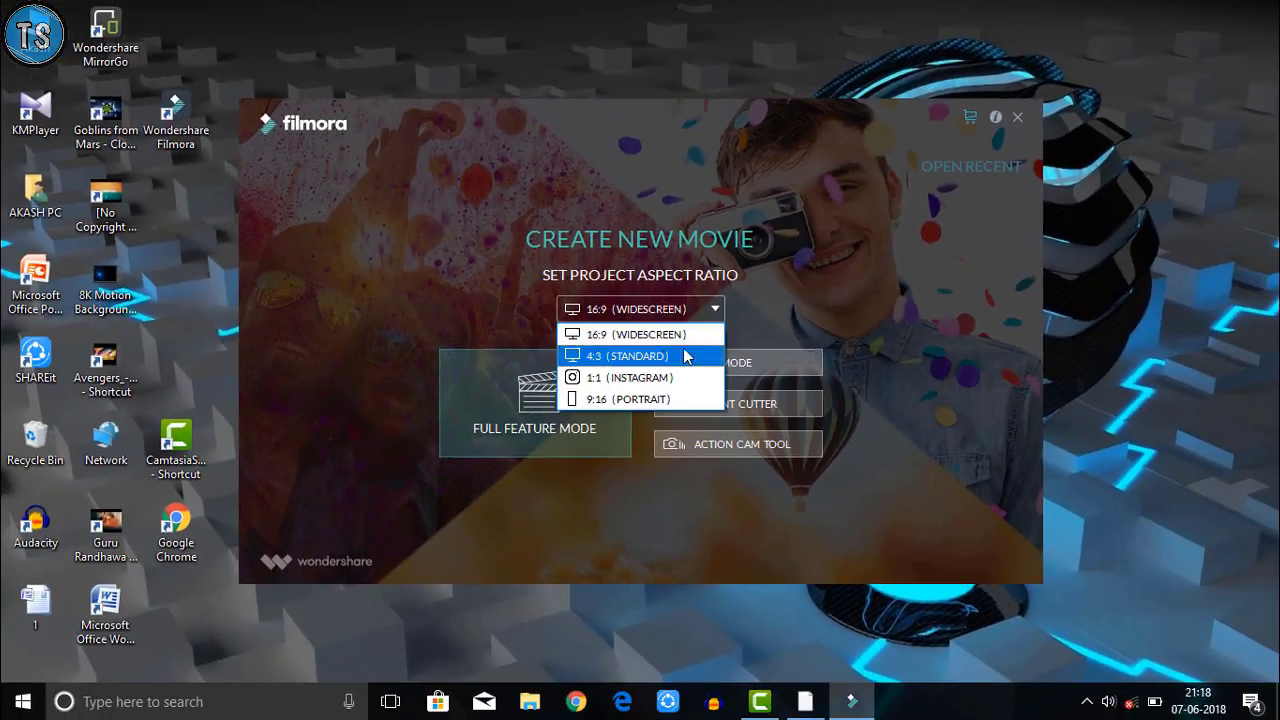
pyautogui.click(809, 320)
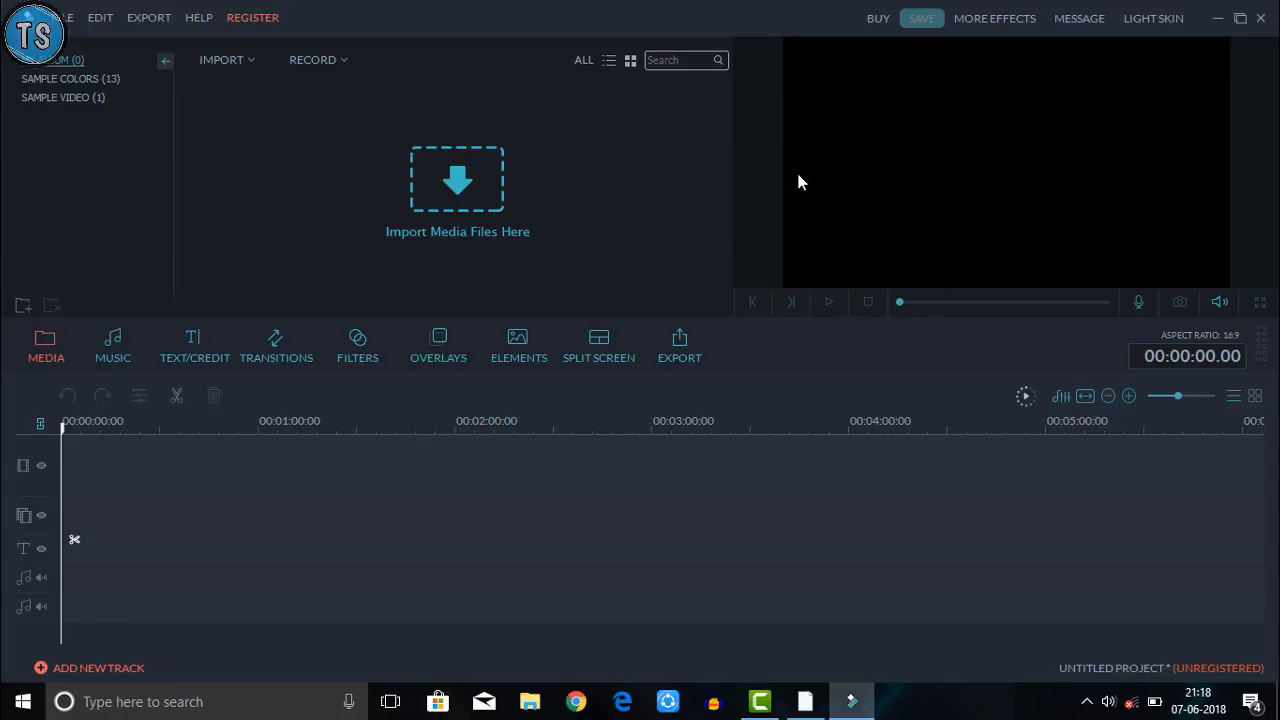
# Try the light interface skin and return to the dark skin.
pyautogui.click(1153, 22)
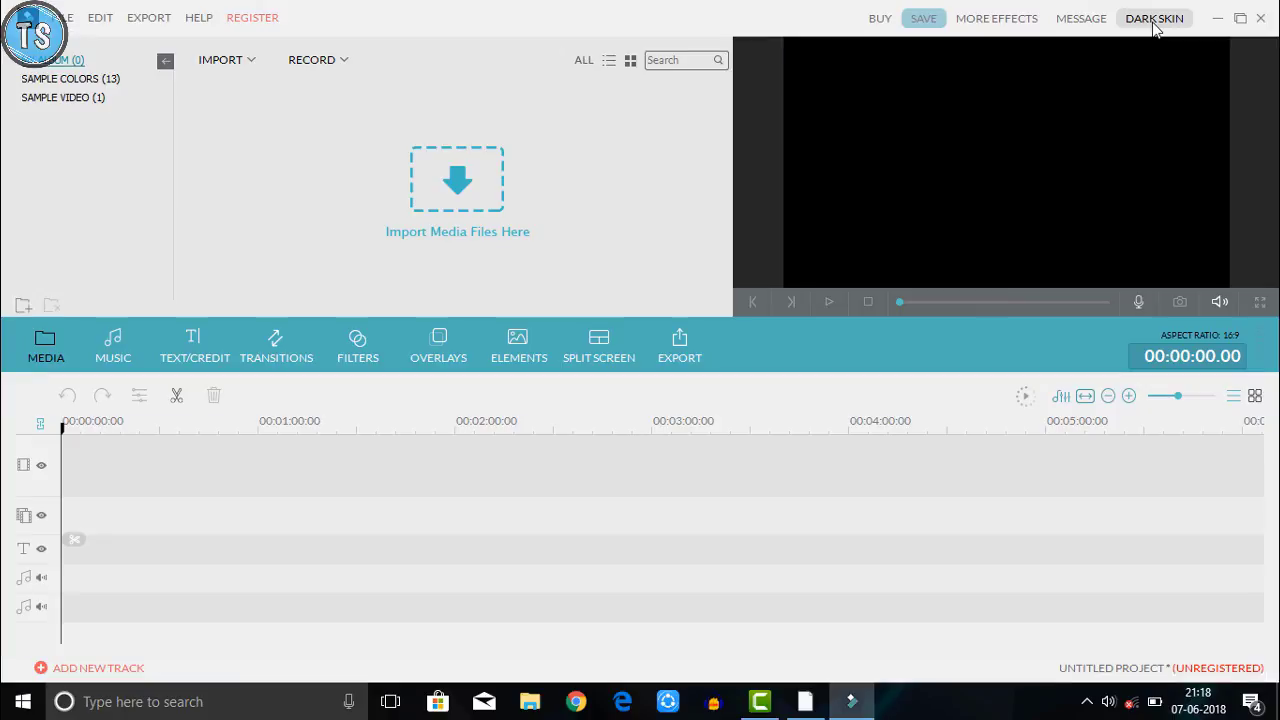
pyautogui.click(1154, 20)
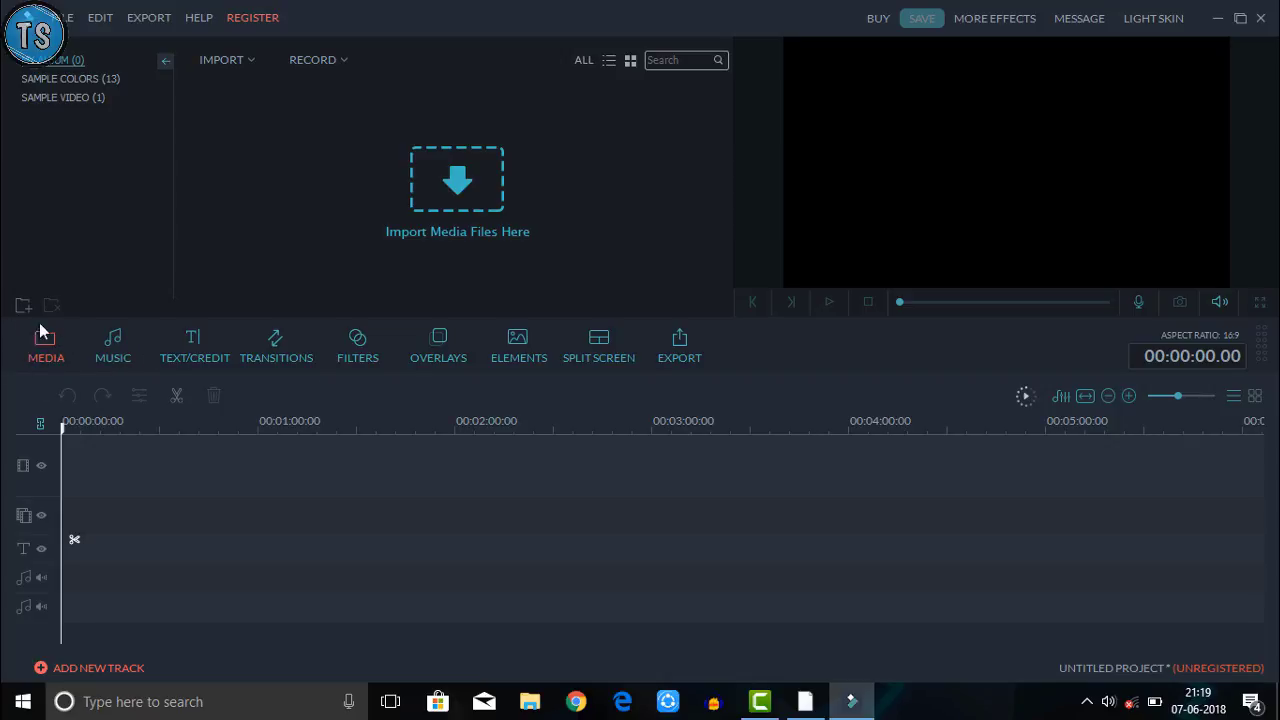
# Import the video files Bonus 2 and facecam 2 from the go pro folder into the media library.
pyautogui.click(435, 200)
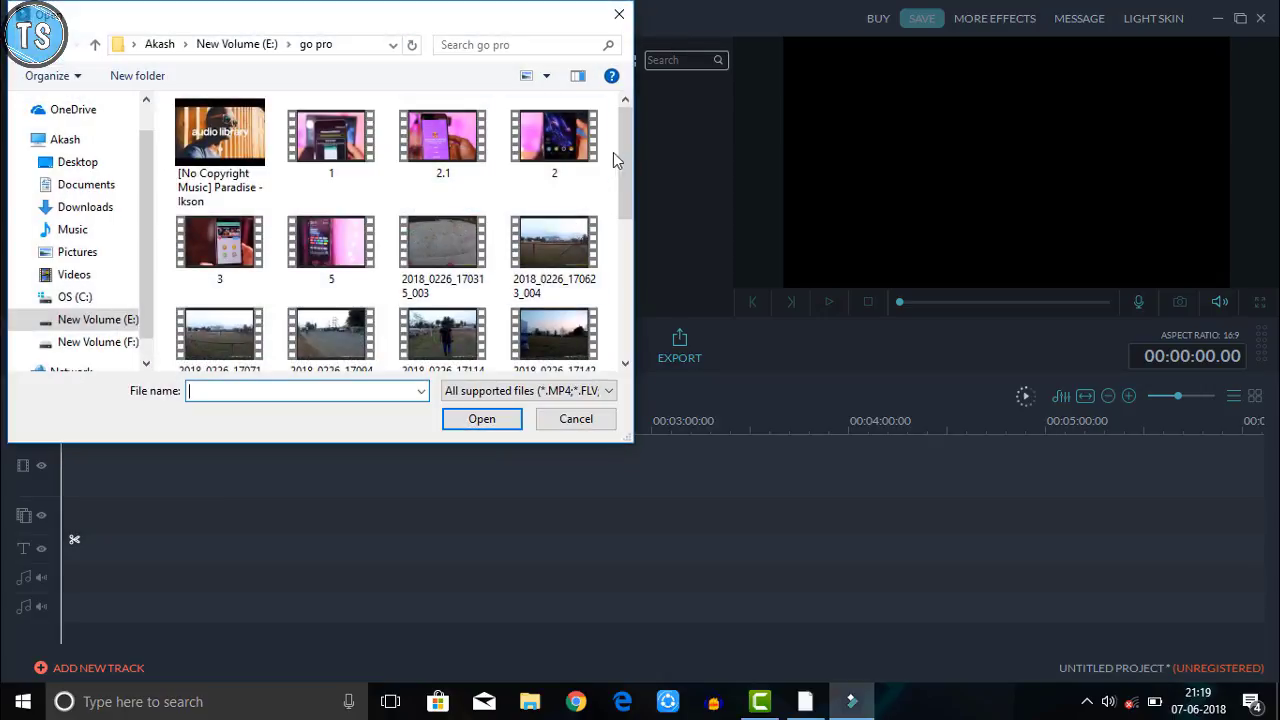
pyautogui.moveTo(629, 163); pyautogui.dragTo(626, 268)
pyautogui.click(334, 257)
pyautogui.keyDown('ctrl'); pyautogui.click(443, 257); pyautogui.keyUp('ctrl')
pyautogui.click(469, 293)
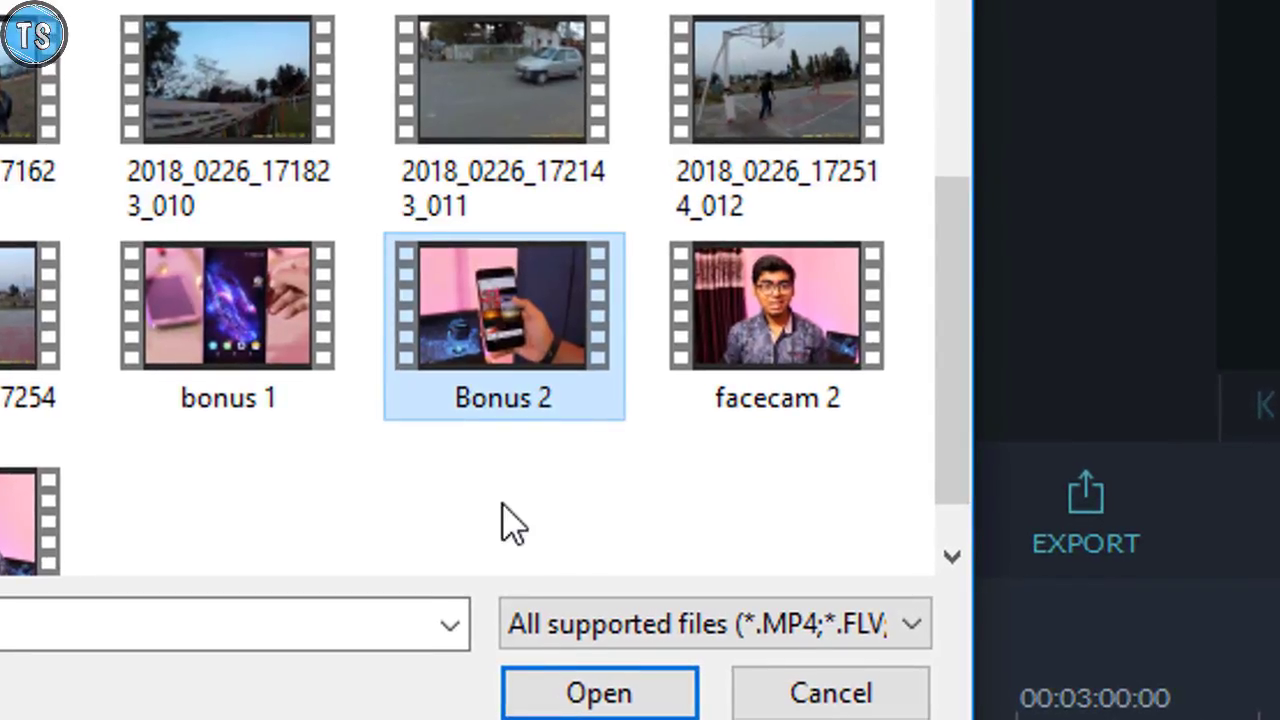
pyautogui.moveTo(502, 504); pyautogui.dragTo(749, 340)
pyautogui.click(599, 693)
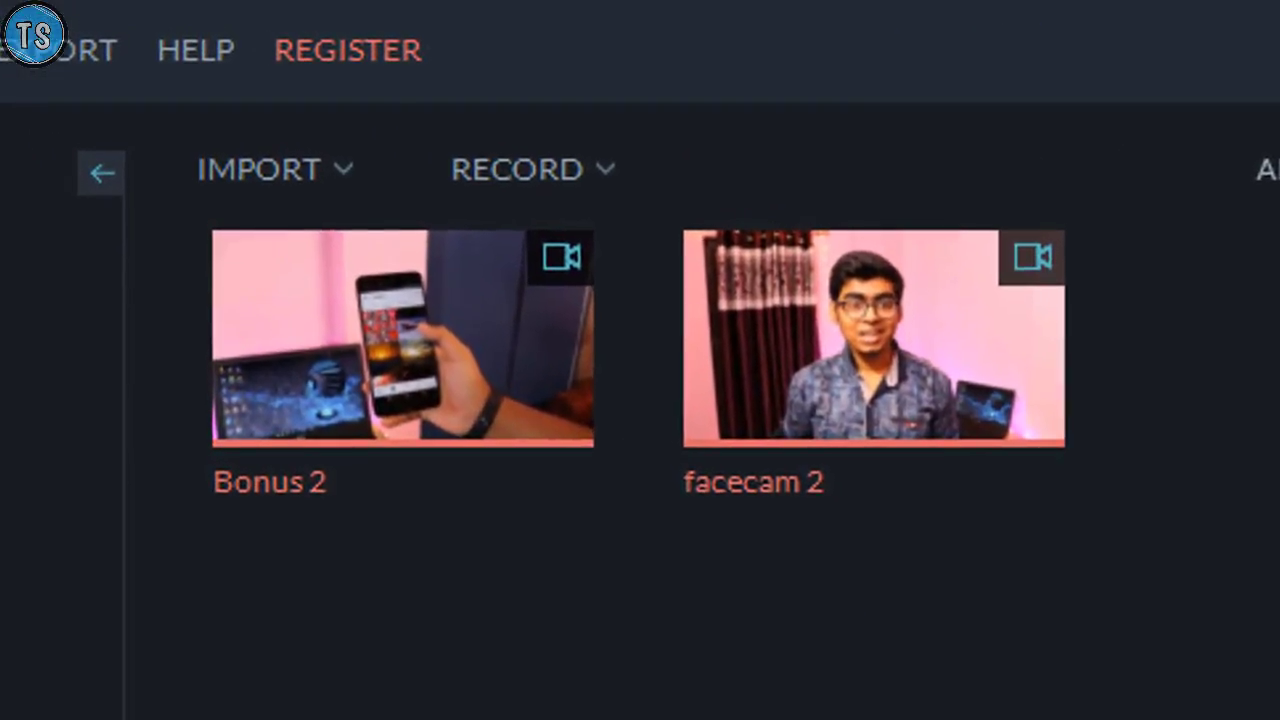
# Place the Bonus 2 clip at the start of the video track and facecam 2 directly behind it.
pyautogui.moveTo(755, 465)
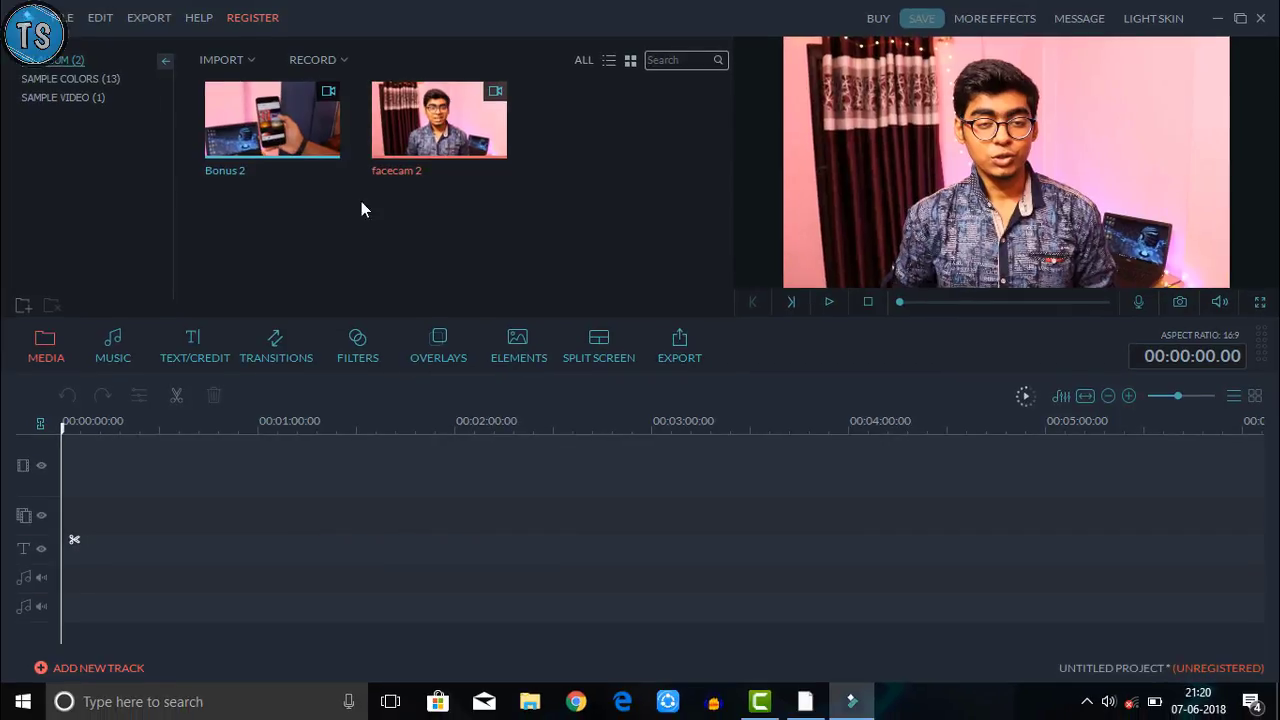
pyautogui.click(270, 118)
pyautogui.moveTo(270, 118); pyautogui.dragTo(110, 476)
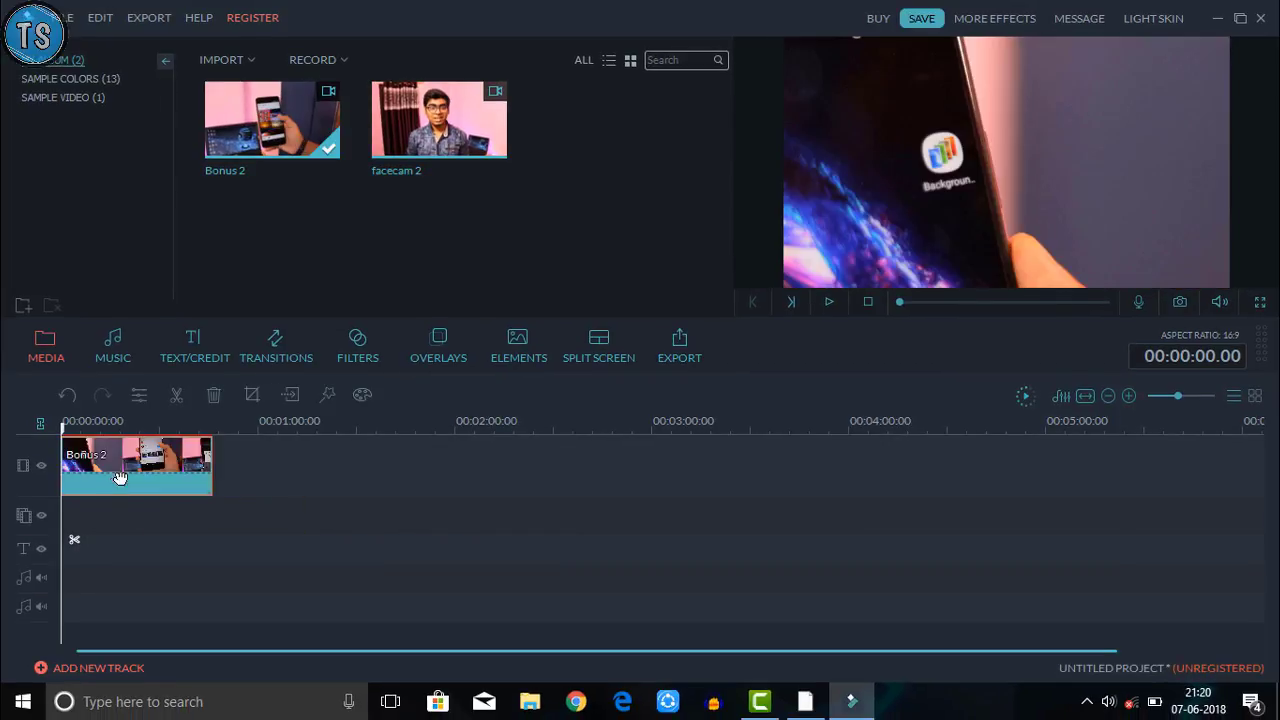
pyautogui.moveTo(439, 118); pyautogui.dragTo(303, 480)
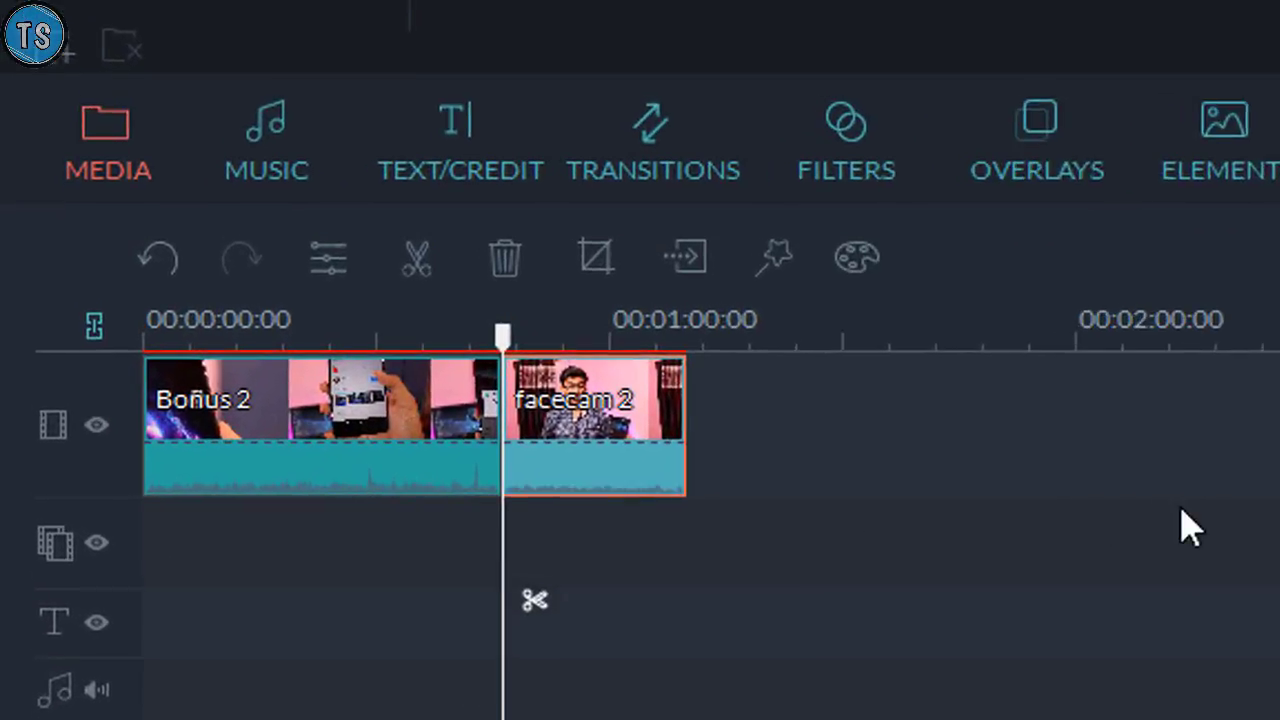
# Split the Bonus 2 clip at about 6 seconds and delete its opening segment.
pyautogui.click(247, 408)
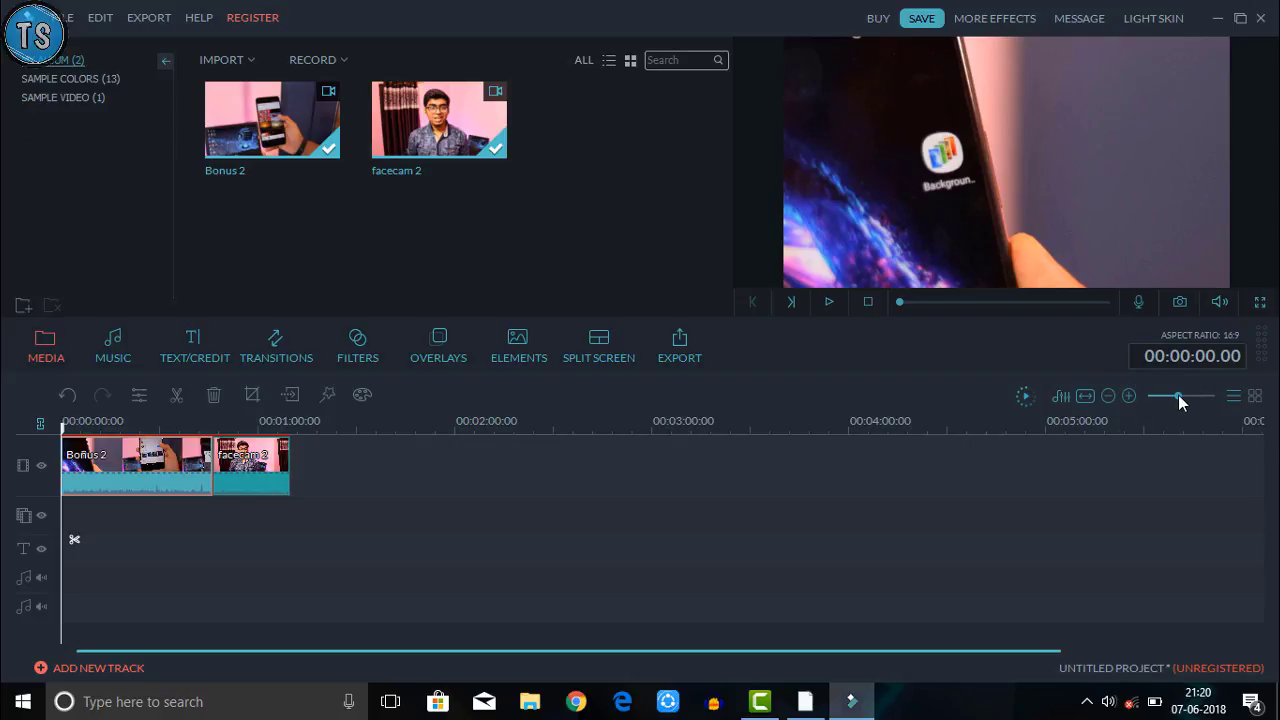
pyautogui.moveTo(1179, 396); pyautogui.dragTo(1190, 396)
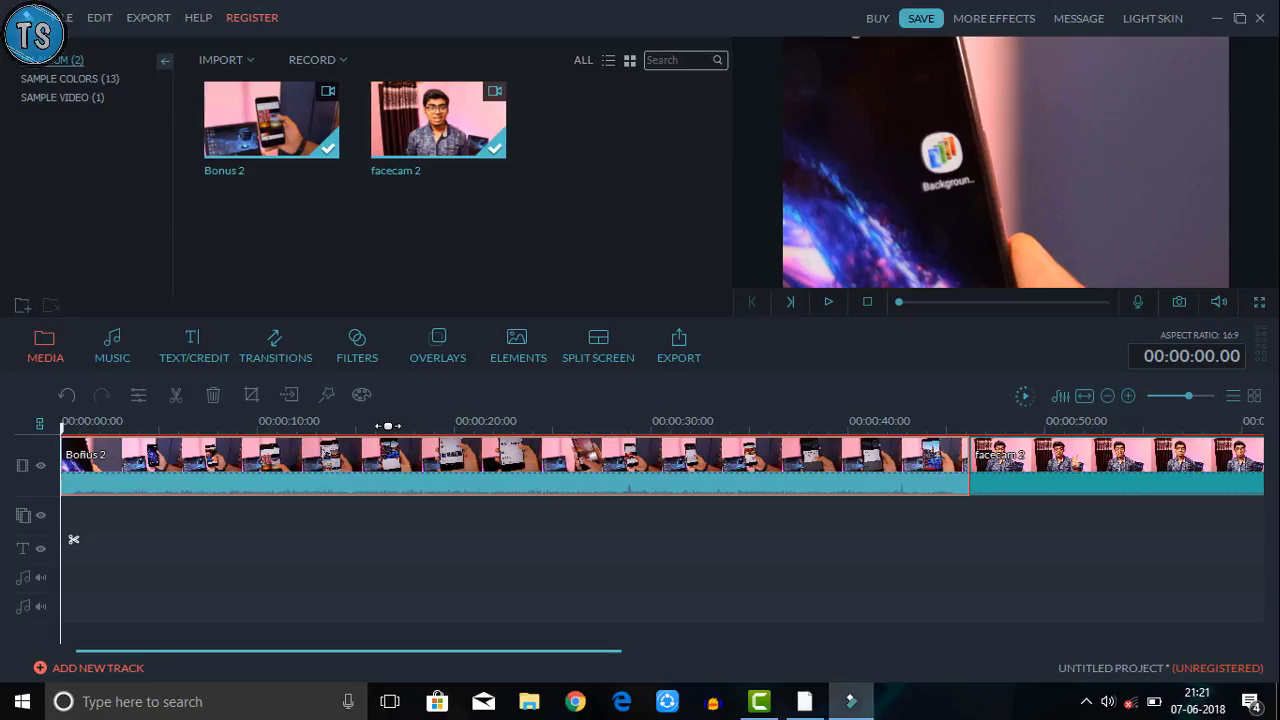
pyautogui.moveTo(262, 421); pyautogui.dragTo(470, 458)
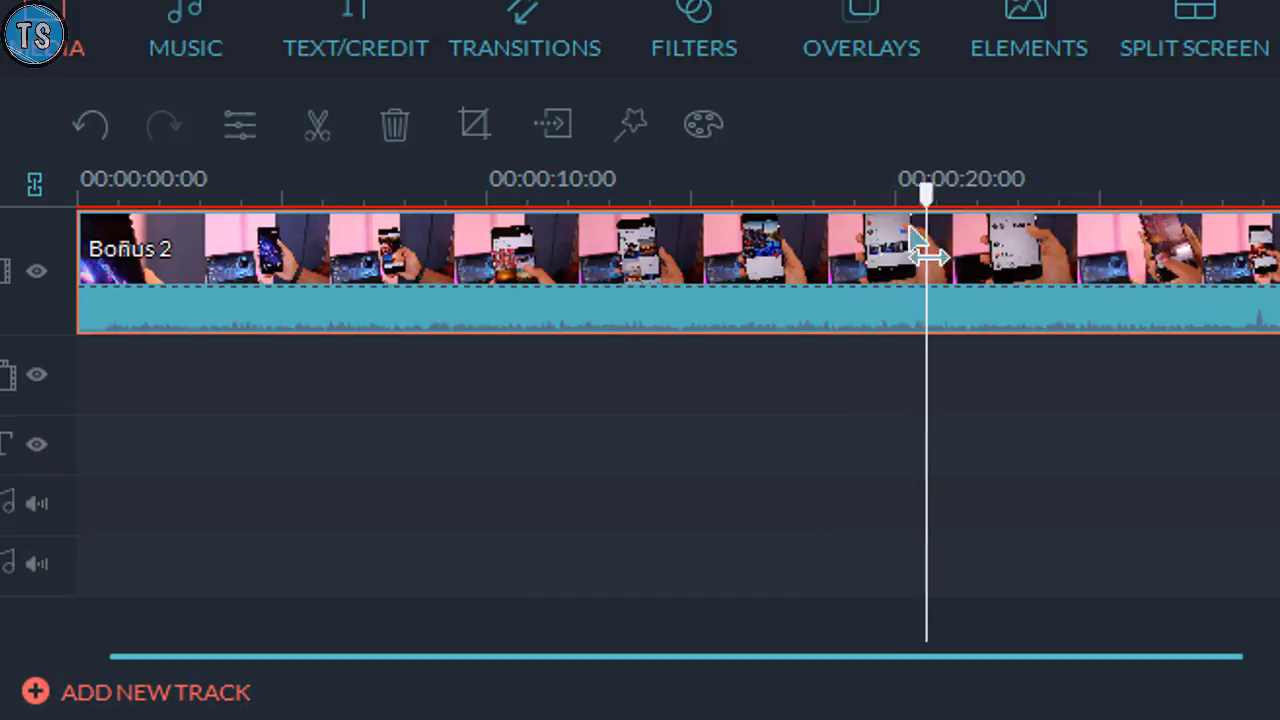
pyautogui.moveTo(918, 245); pyautogui.dragTo(320, 198)
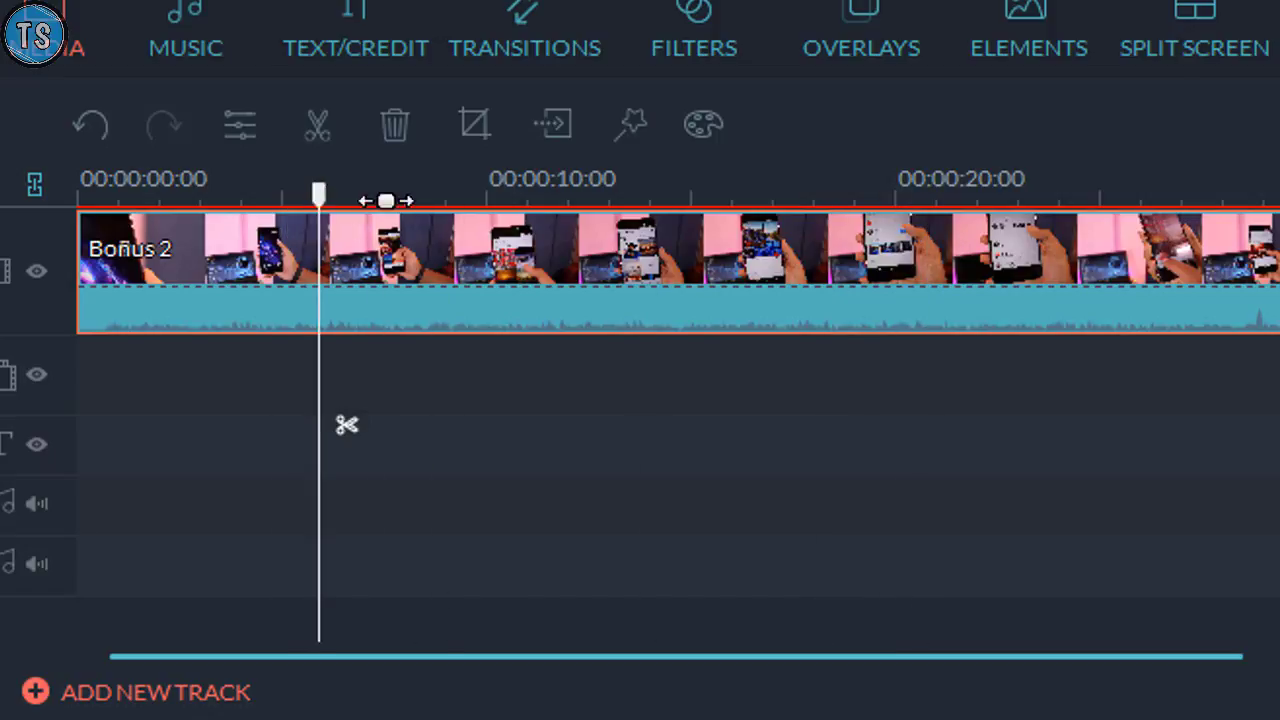
pyautogui.click(321, 126)
pyautogui.click(346, 425)
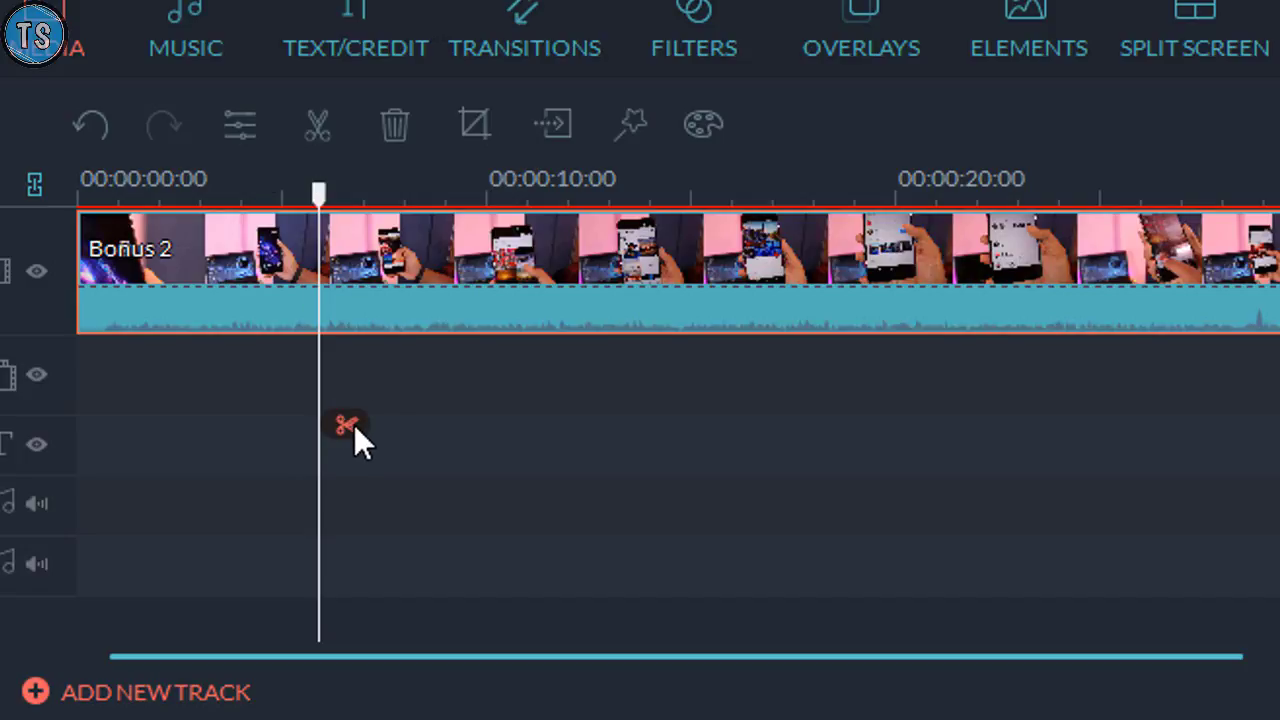
pyautogui.click(352, 427)
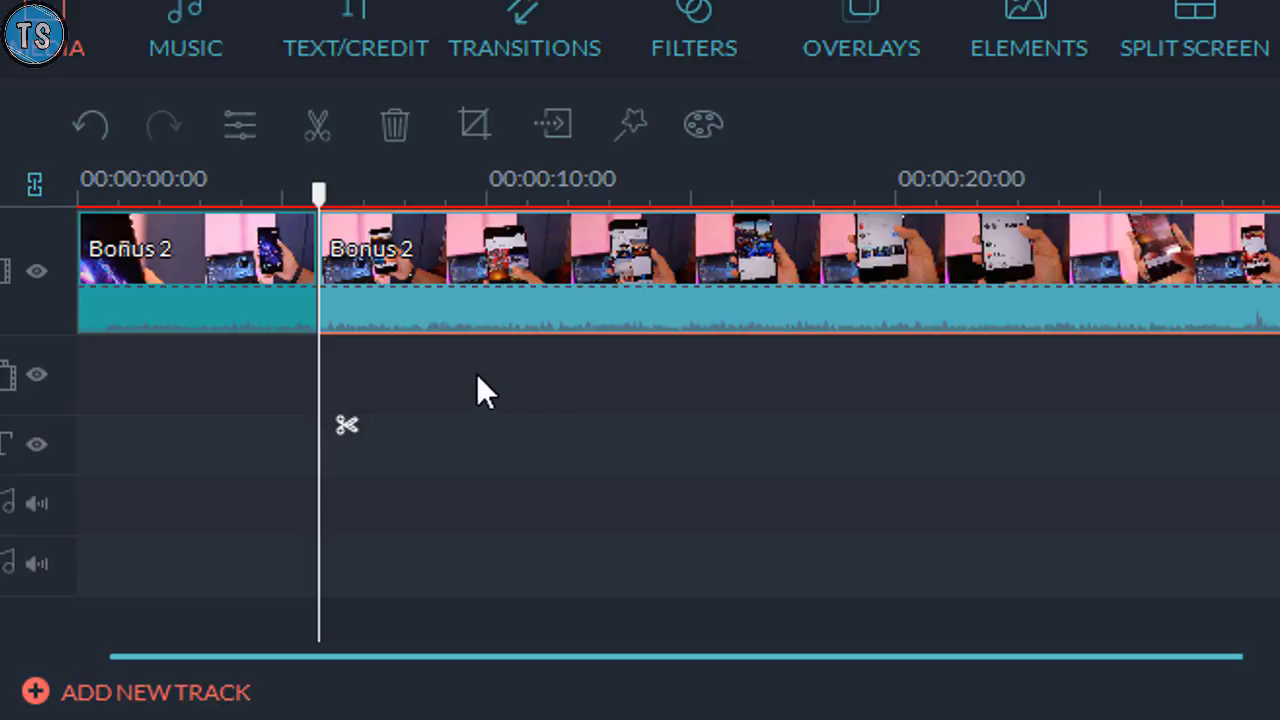
pyautogui.click(216, 253)
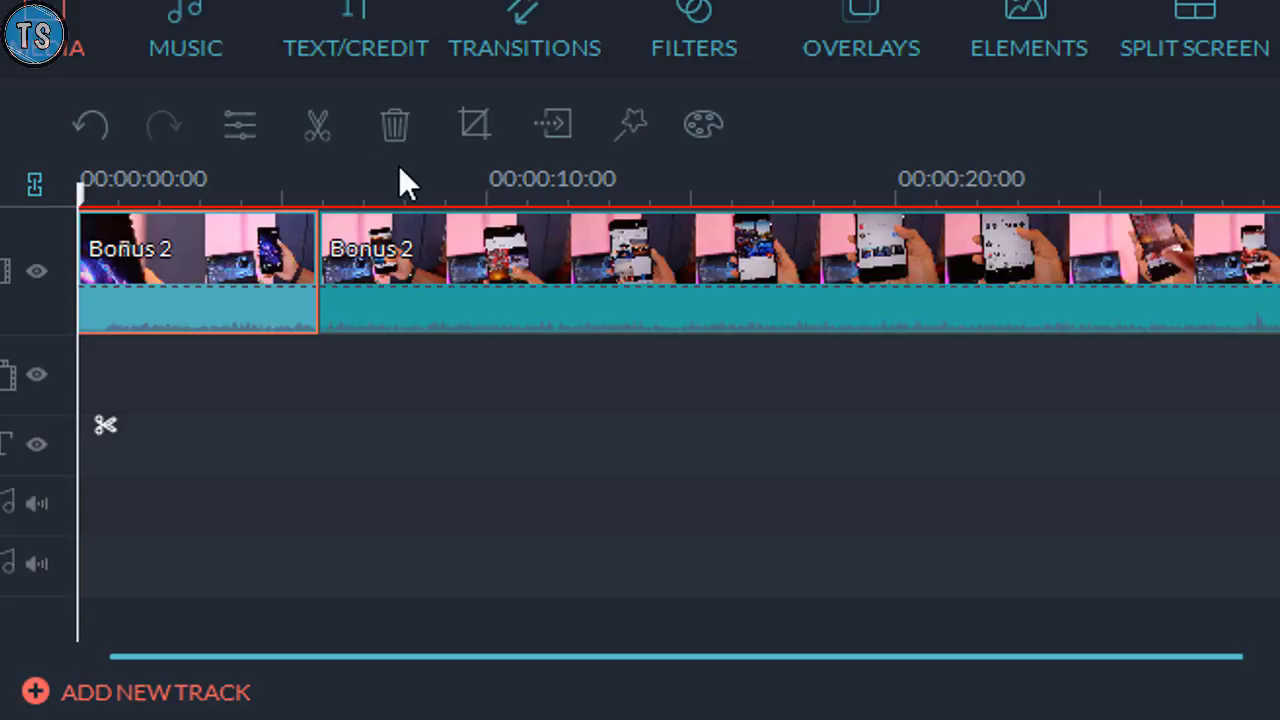
pyautogui.click(393, 128)
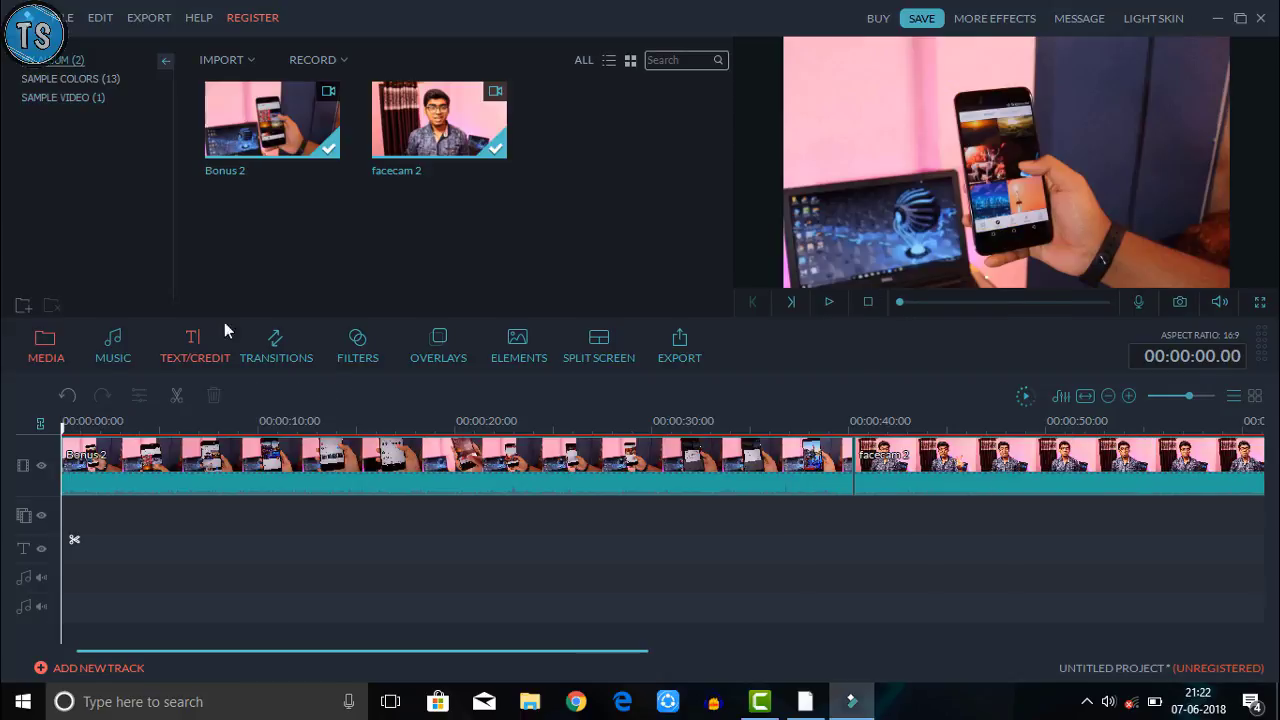
# Browse the tracks in the built-in music library.
pyautogui.click(113, 345)
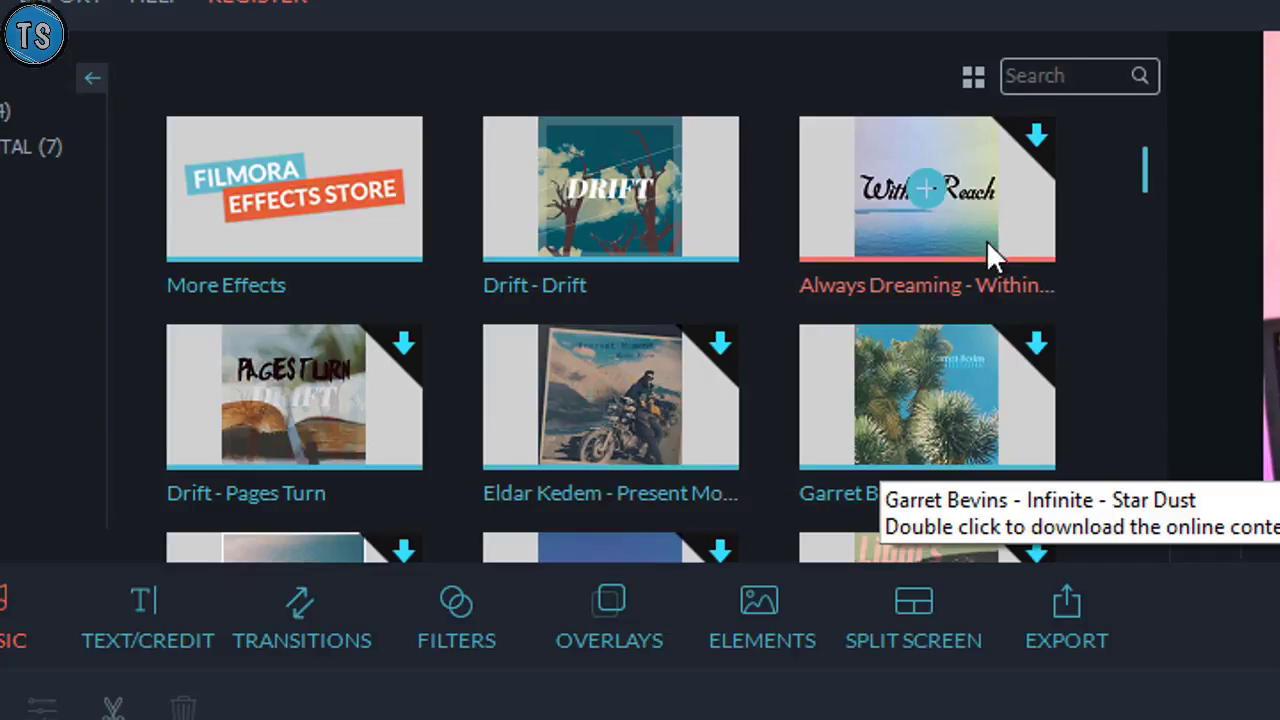
pyautogui.scroll(-5, 988, 243)
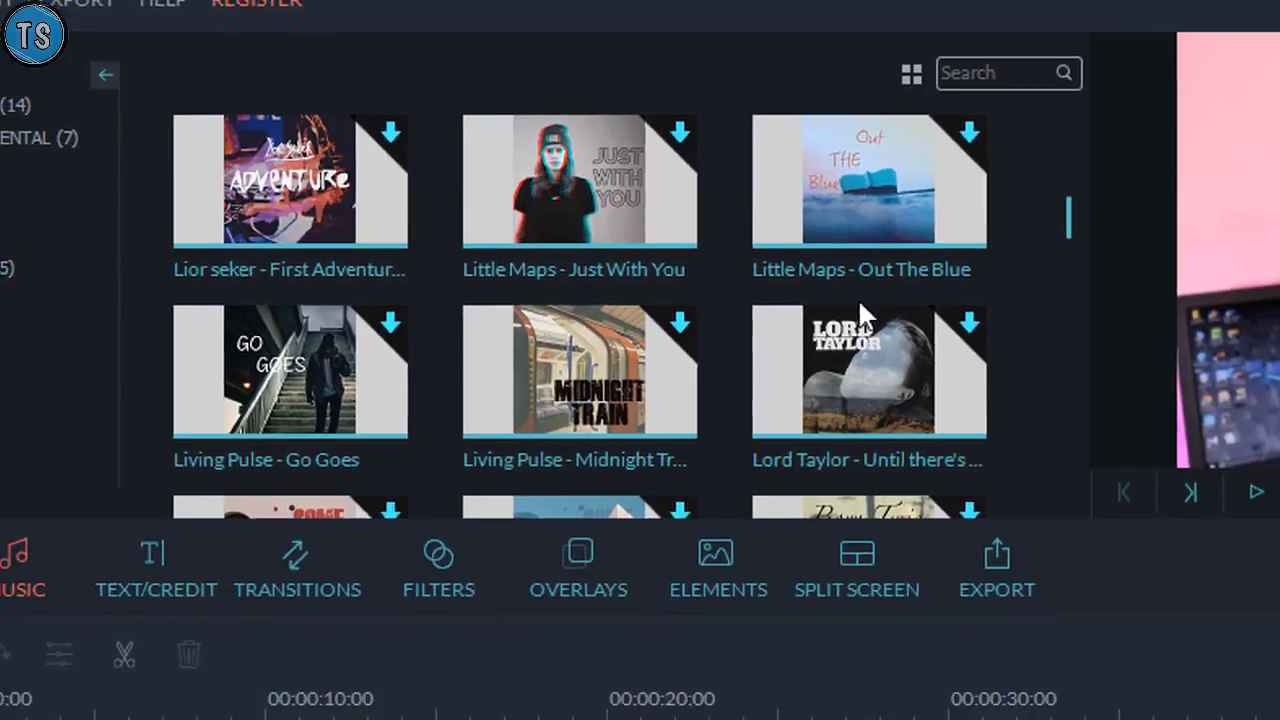
pyautogui.scroll(-3, 915, 335)
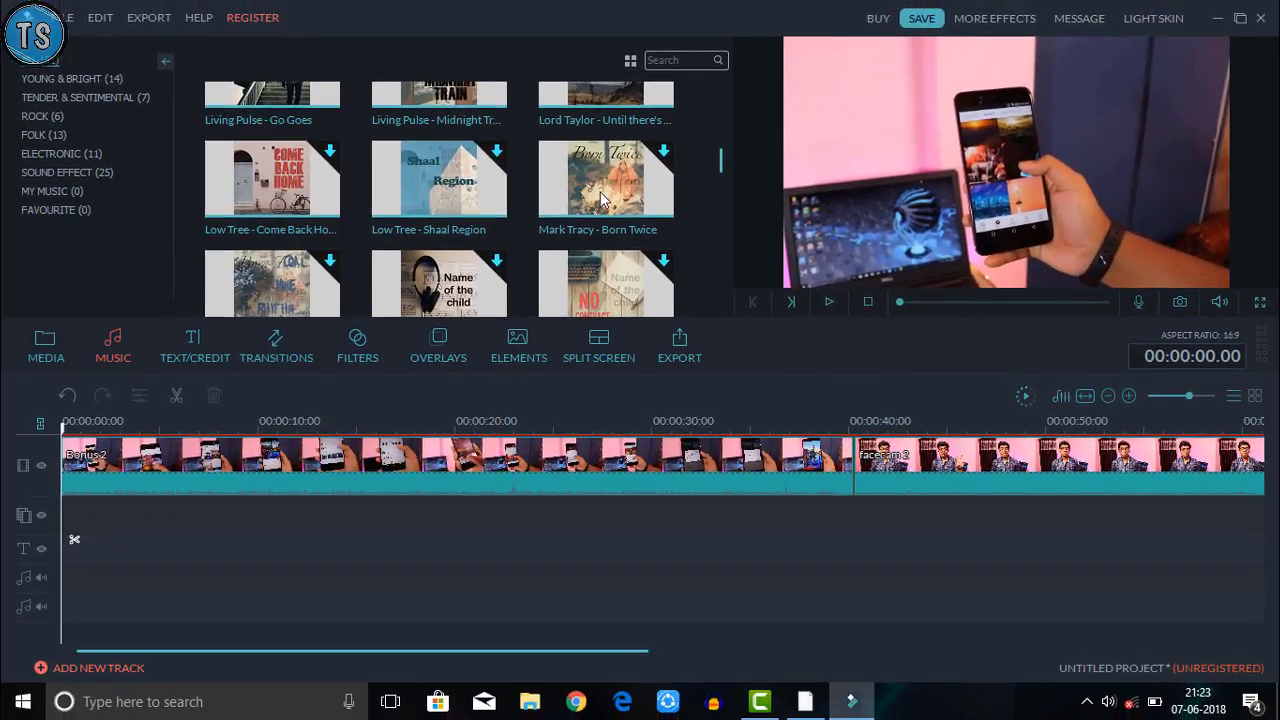
pyautogui.scroll(-2, 600, 197)
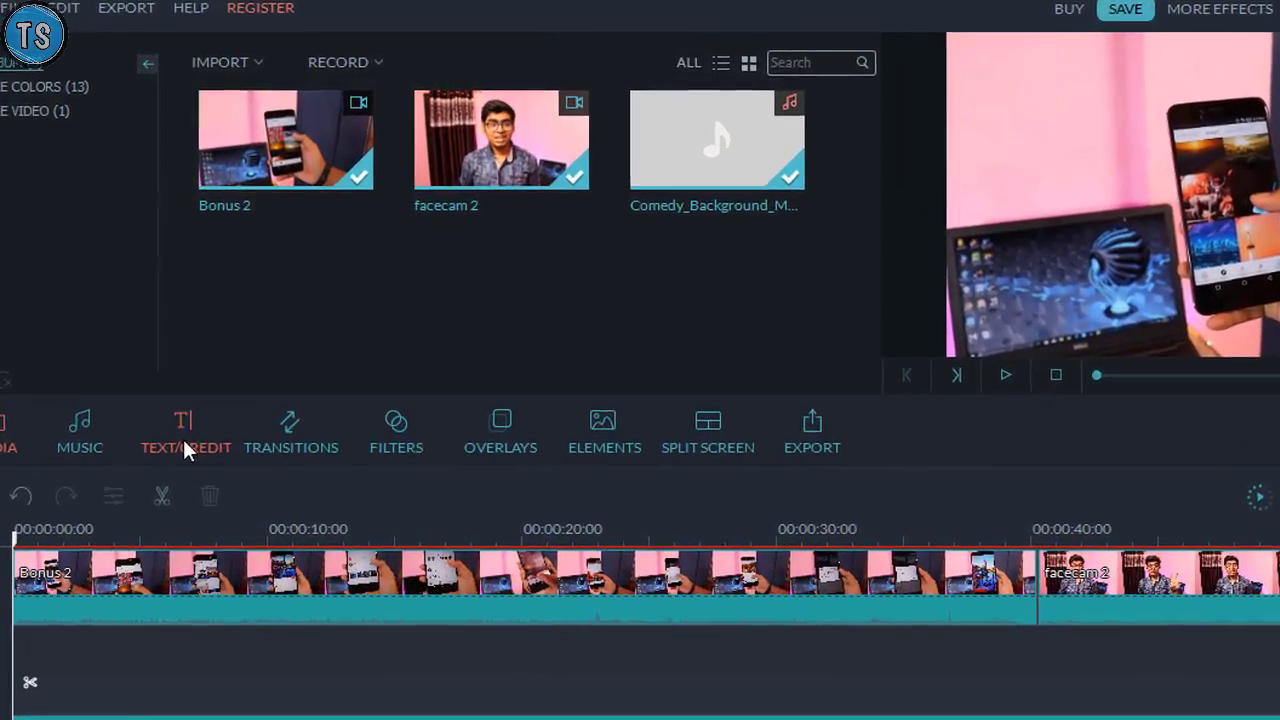
# Add the Title 5 preset to the text track at about 4 seconds and preview its animation over the video.
pyautogui.click(184, 447)
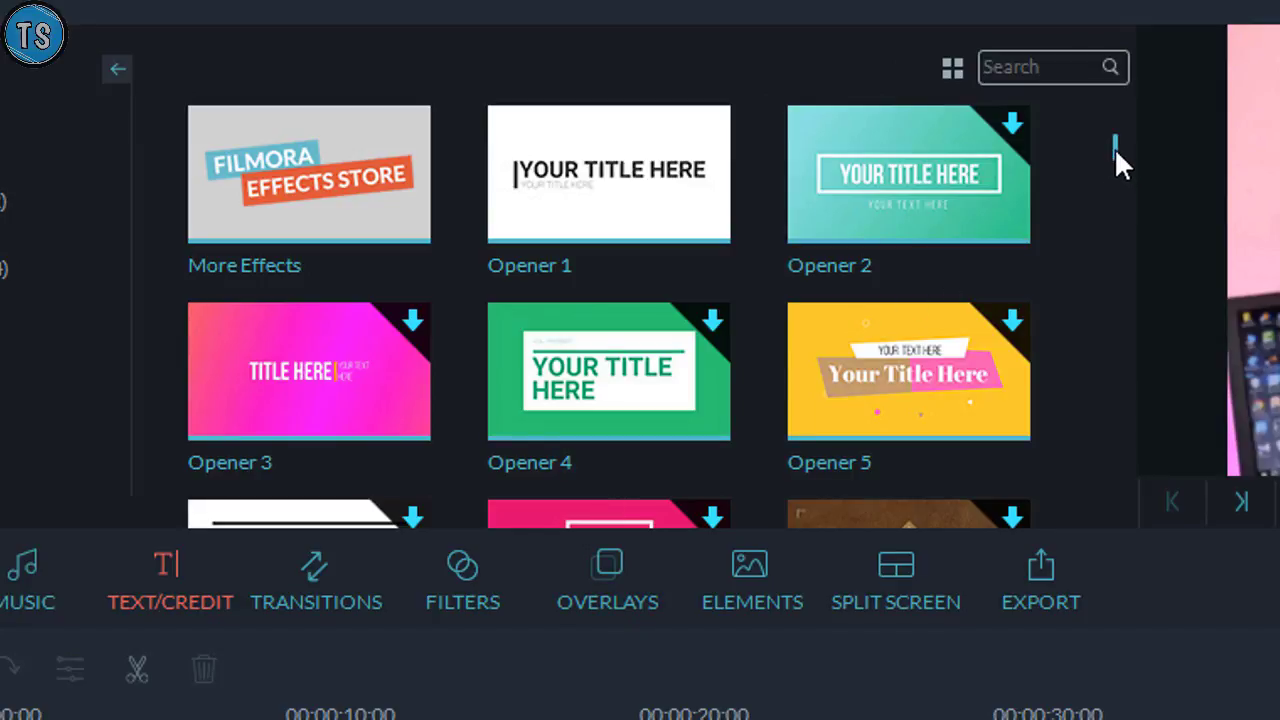
pyautogui.moveTo(1114, 147); pyautogui.dragTo(1114, 190)
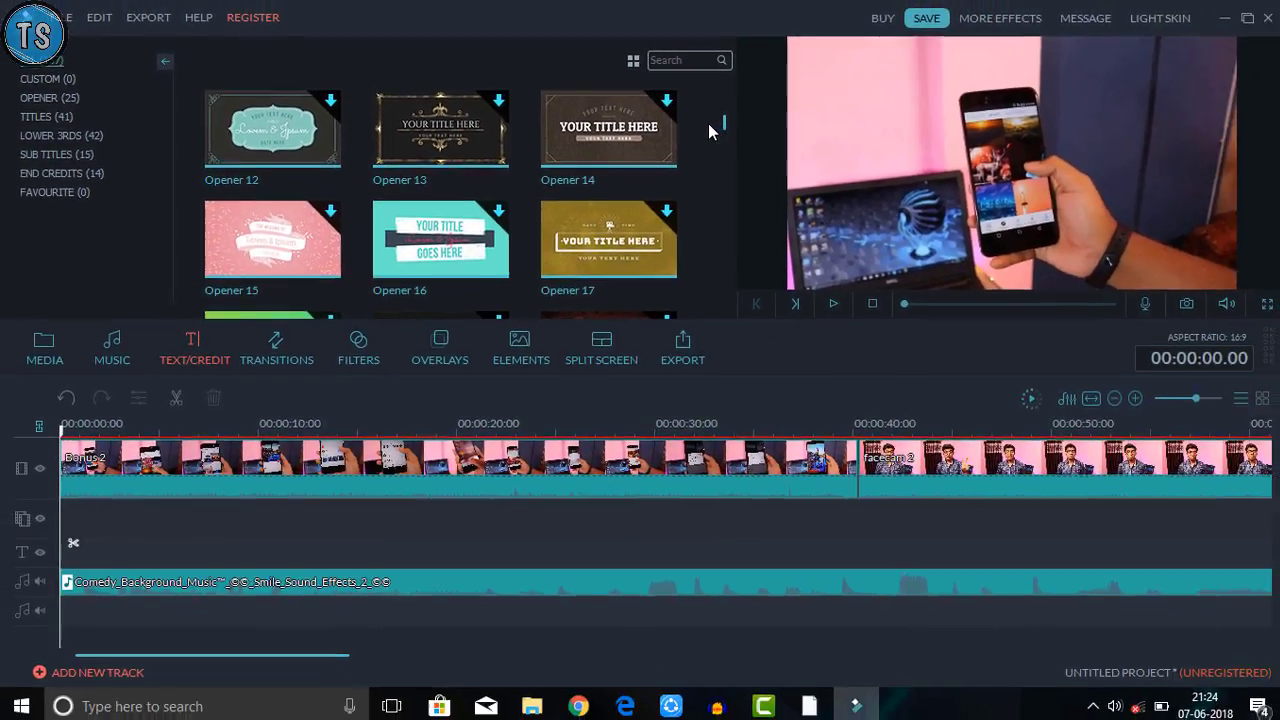
pyautogui.moveTo(710, 131); pyautogui.dragTo(710, 152)
pyautogui.moveTo(272, 237); pyautogui.dragTo(132, 482)
pyautogui.click(151, 424)
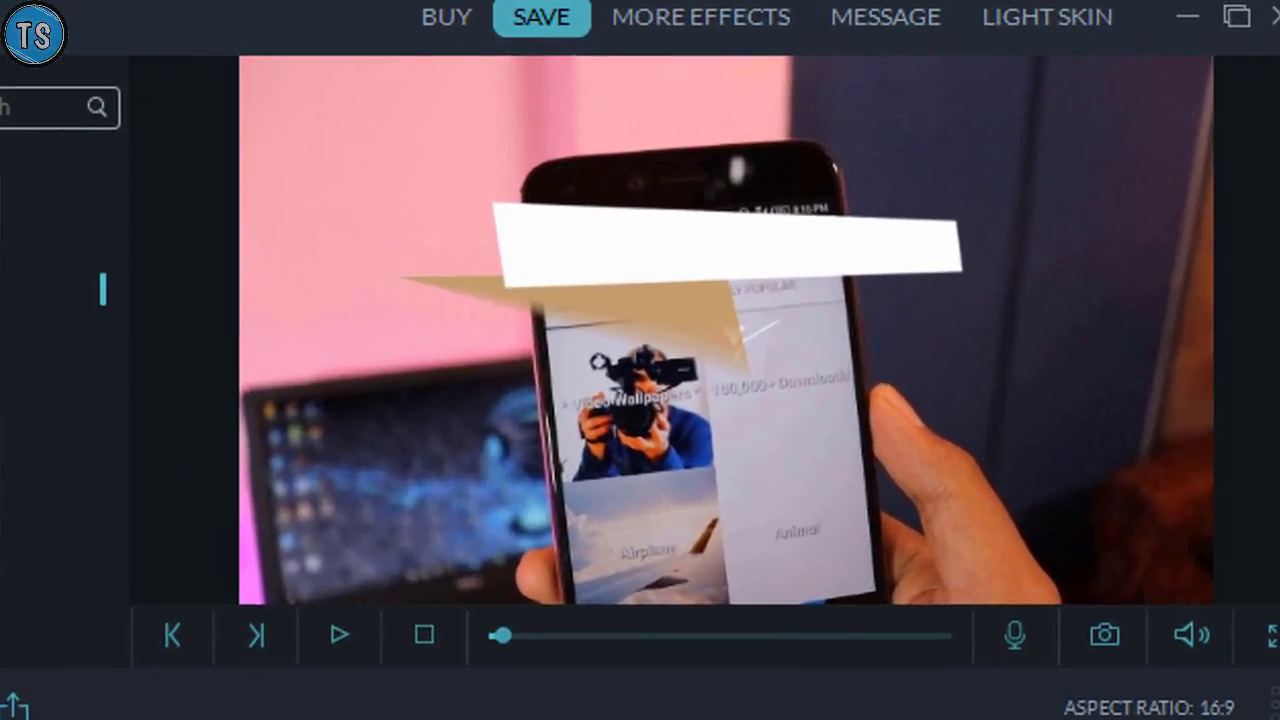
pyautogui.click(828, 301)
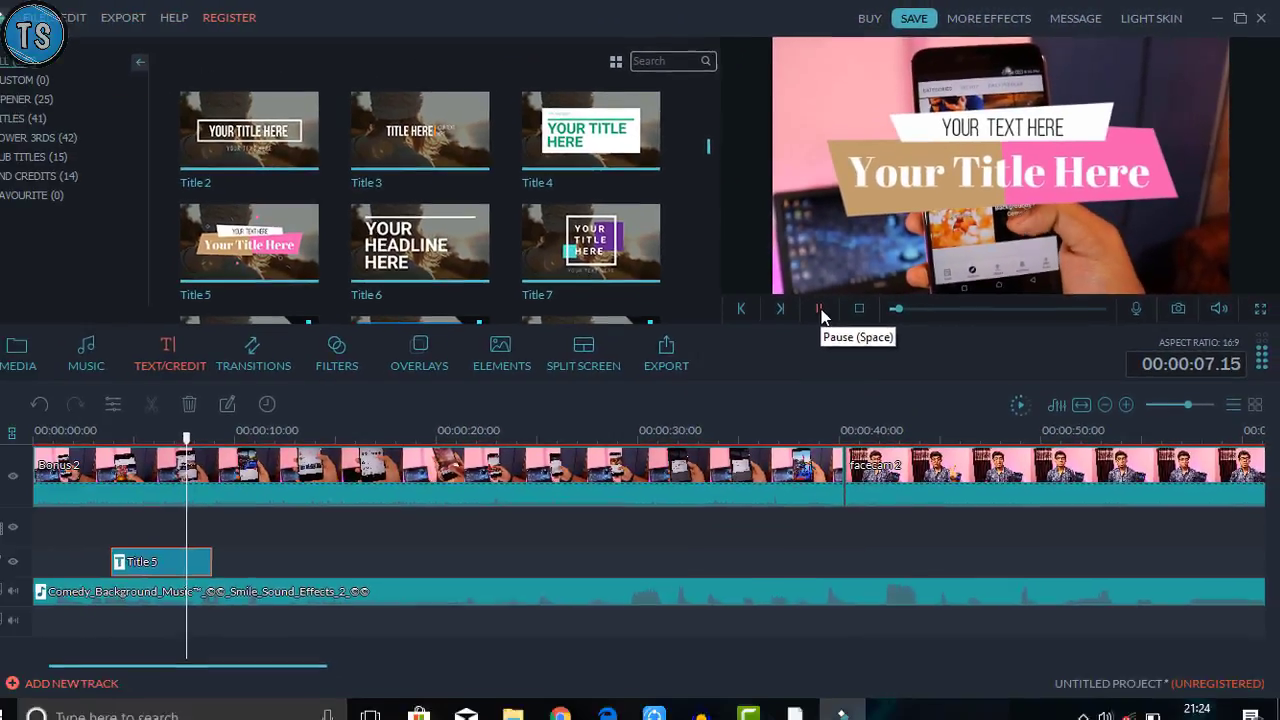
pyautogui.click(498, 527)
# Replace Title 5's upper line with the creator's first name and its main line with "Technical Sky", and preview the result.
pyautogui.moveTo(154, 555); pyautogui.dragTo(189, 550)
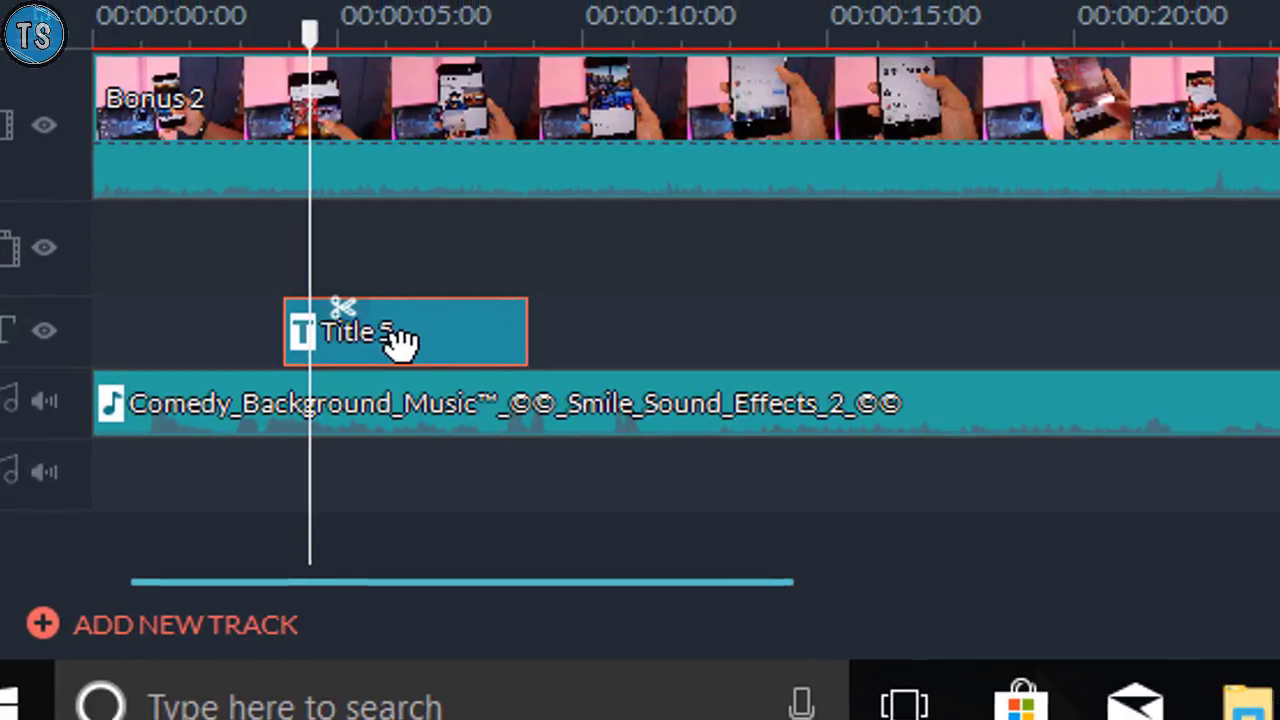
pyautogui.doubleClick(352, 392)
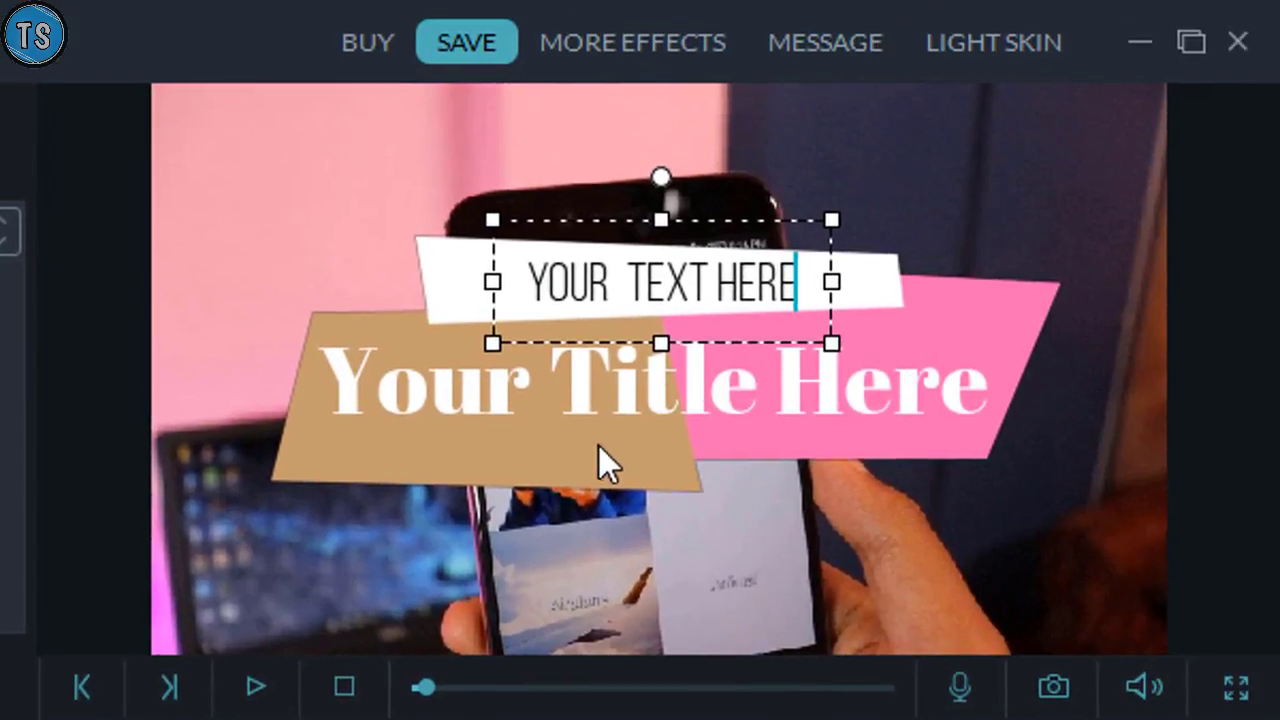
pyautogui.click(599, 460)
pyautogui.click(757, 297)
pyautogui.write('AKASH')
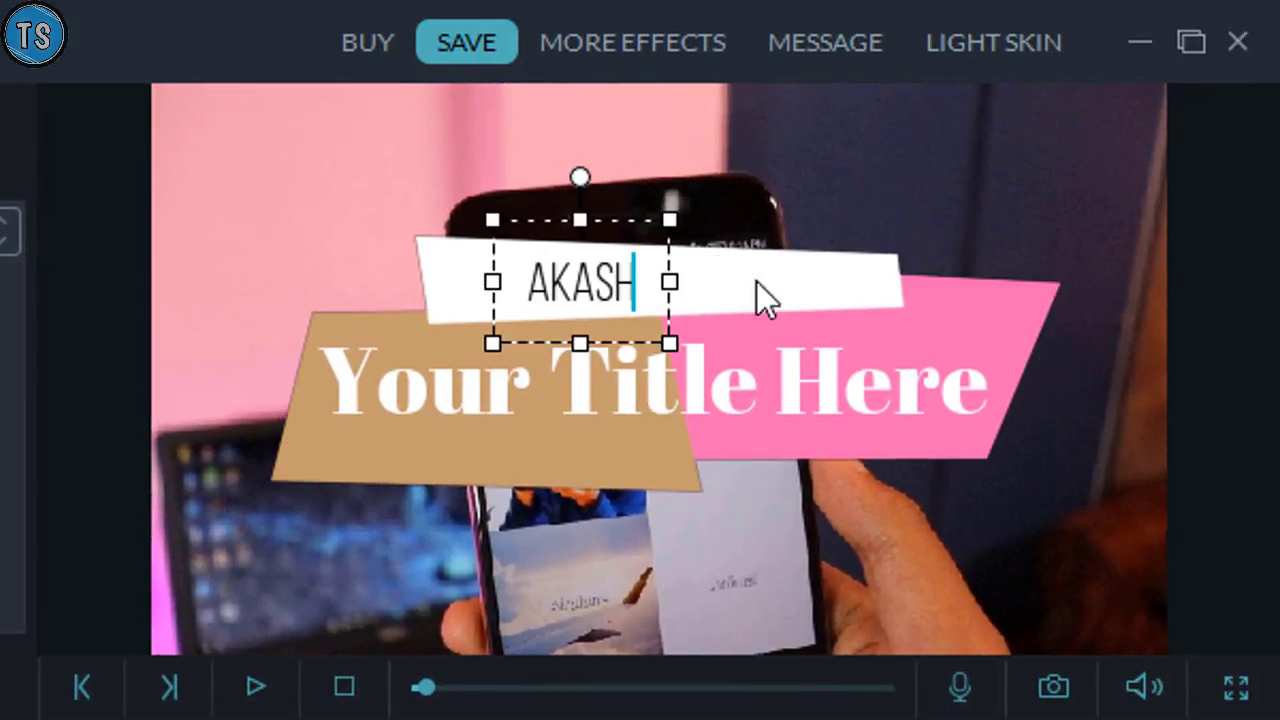
pyautogui.click(1000, 409)
pyautogui.write('Technical Sky')
pyautogui.click(258, 690)
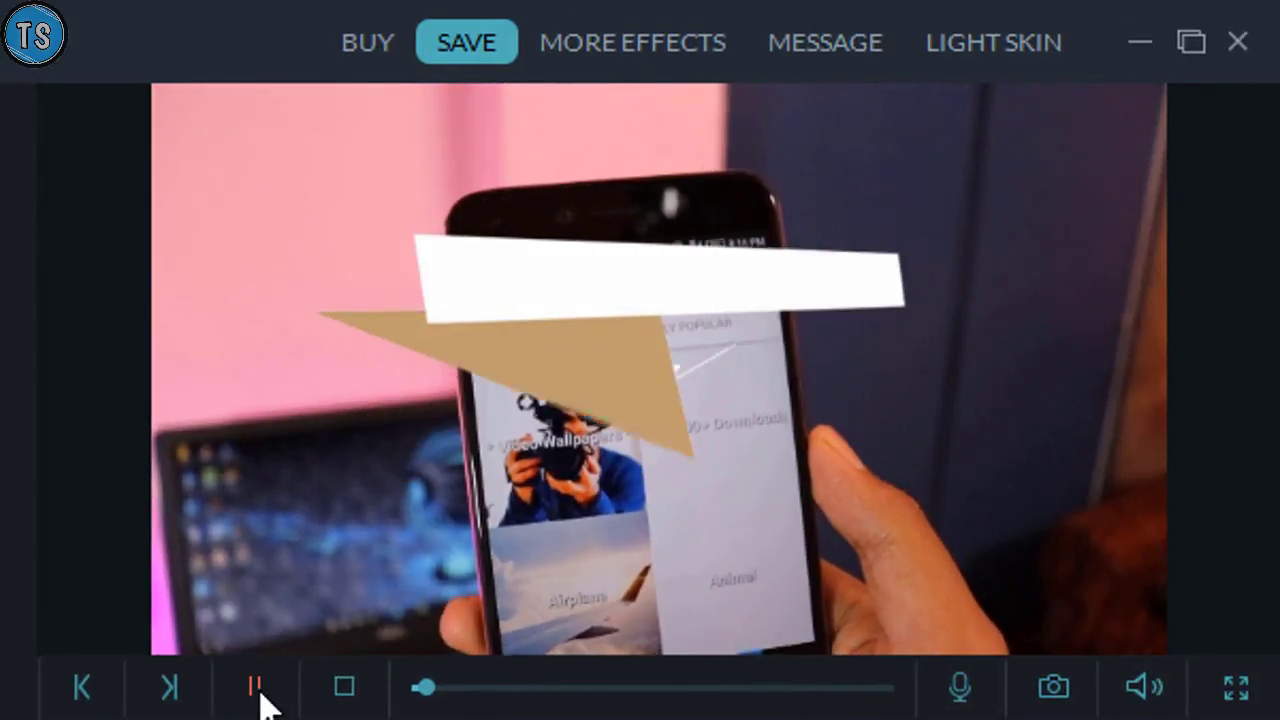
pyautogui.click(258, 690)
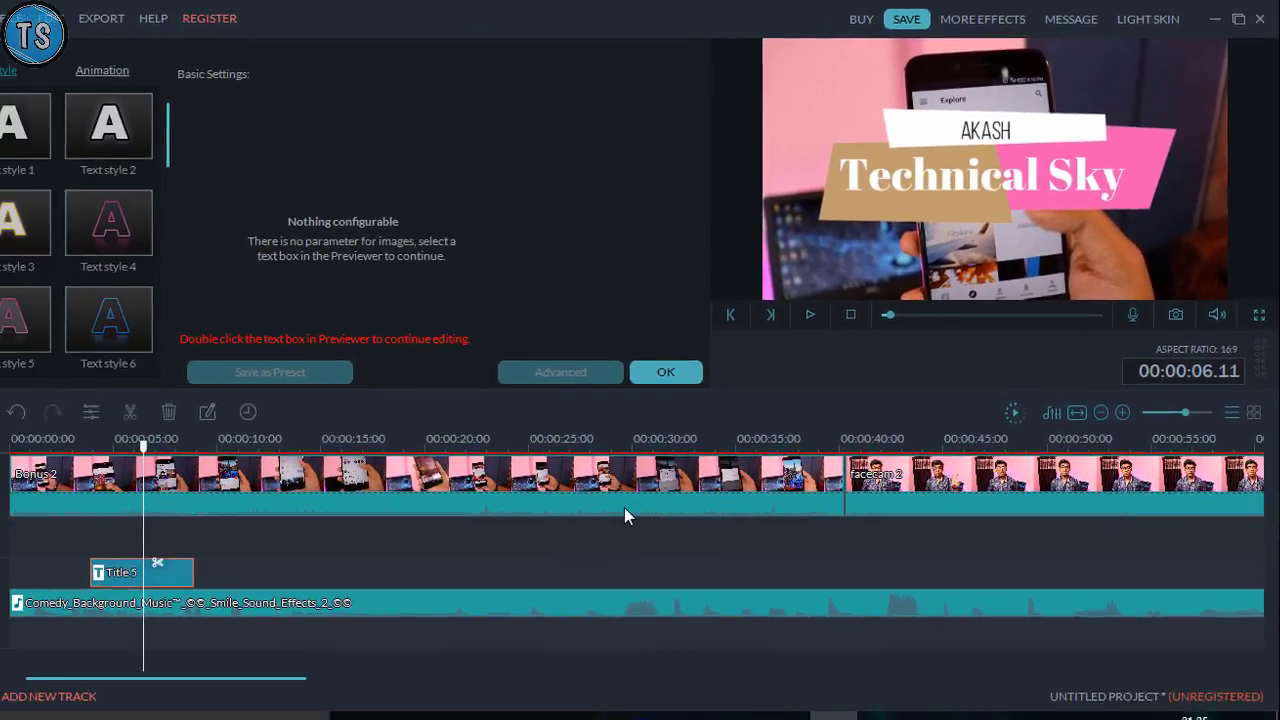
pyautogui.click(514, 463)
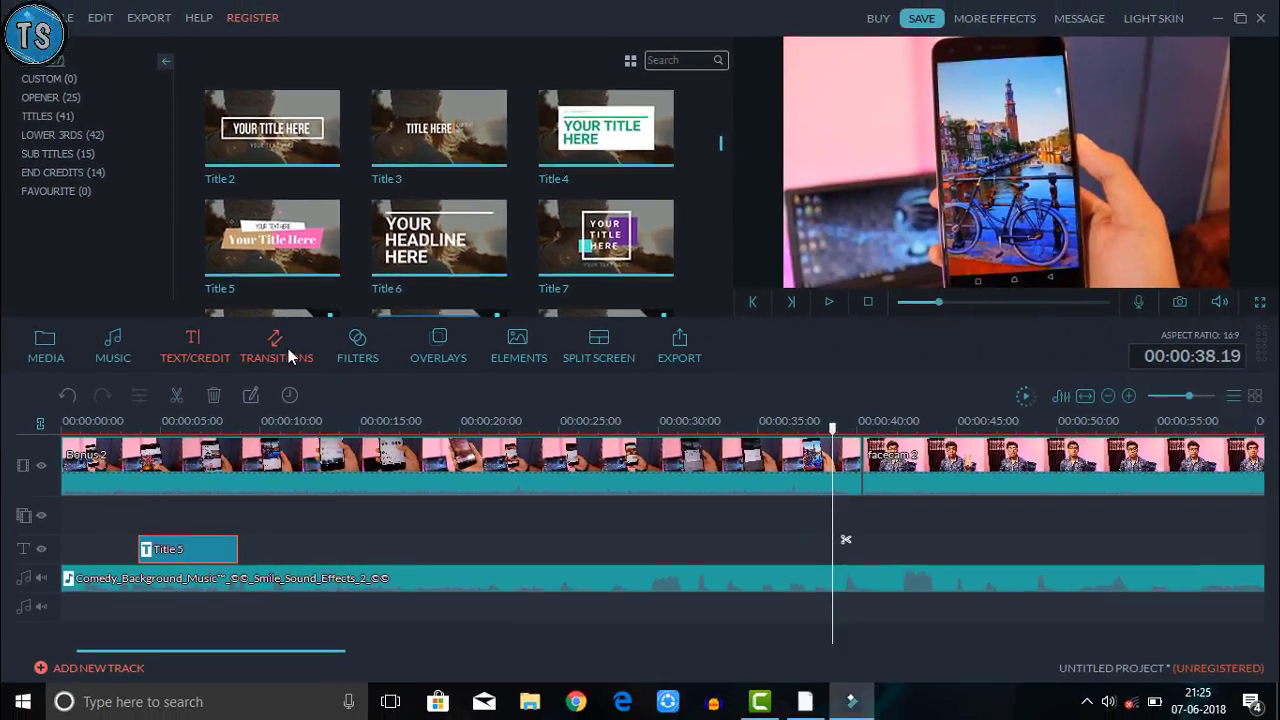
# Add the Fisheye Roll 8 transition between the Bonus 2 and facecam 2 clips and play it back.
pyautogui.click(276, 350)
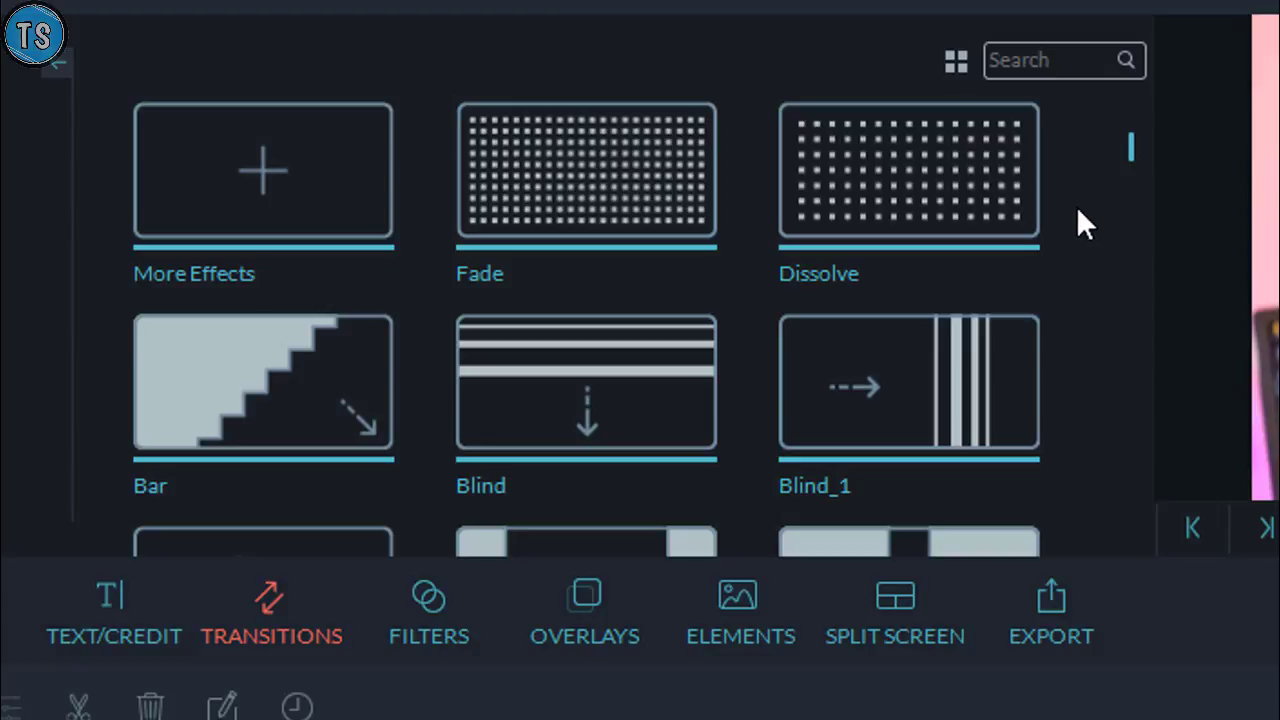
pyautogui.scroll(-10, 1078, 212)
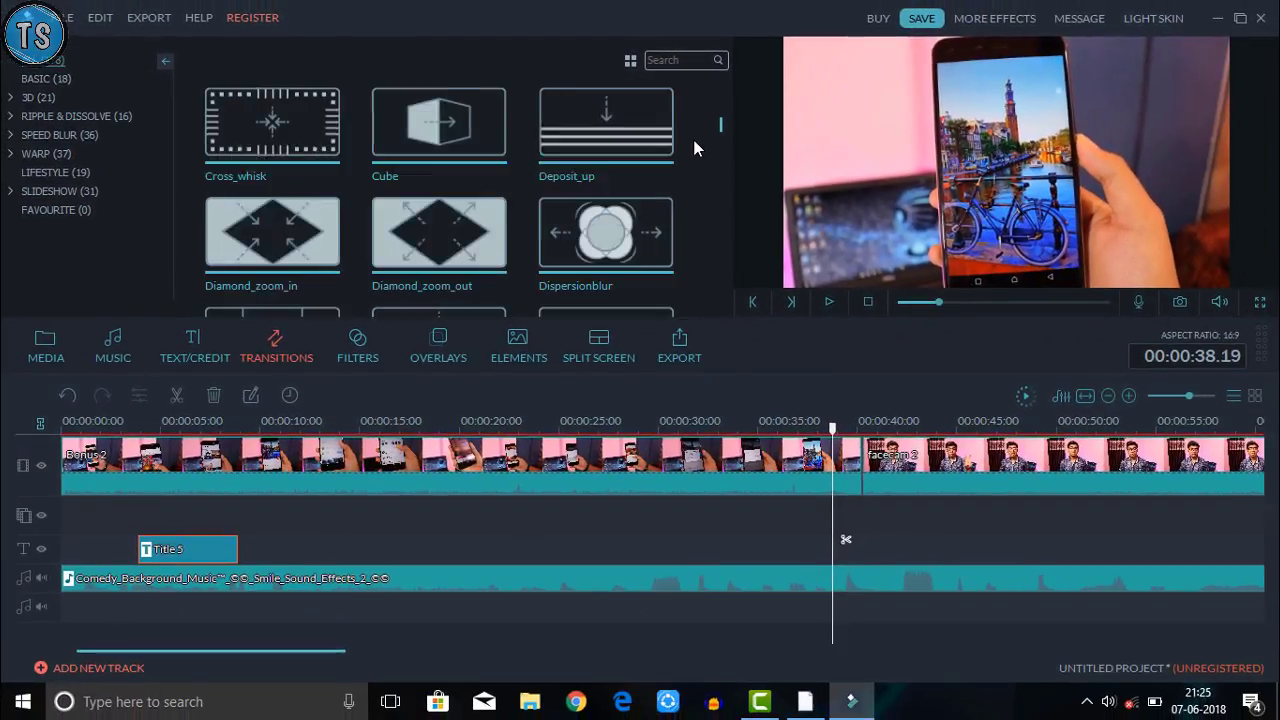
pyautogui.scroll(-5, 697, 148)
pyautogui.moveTo(606, 150); pyautogui.dragTo(860, 466)
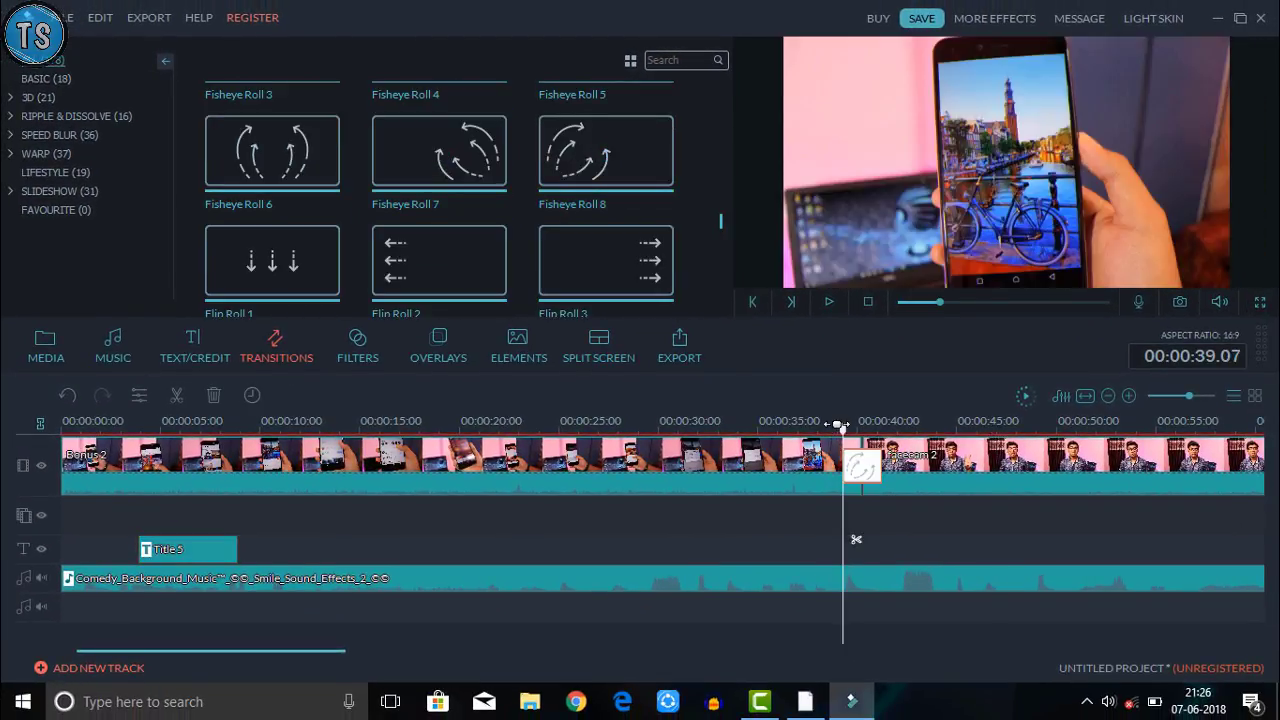
pyautogui.click(829, 302)
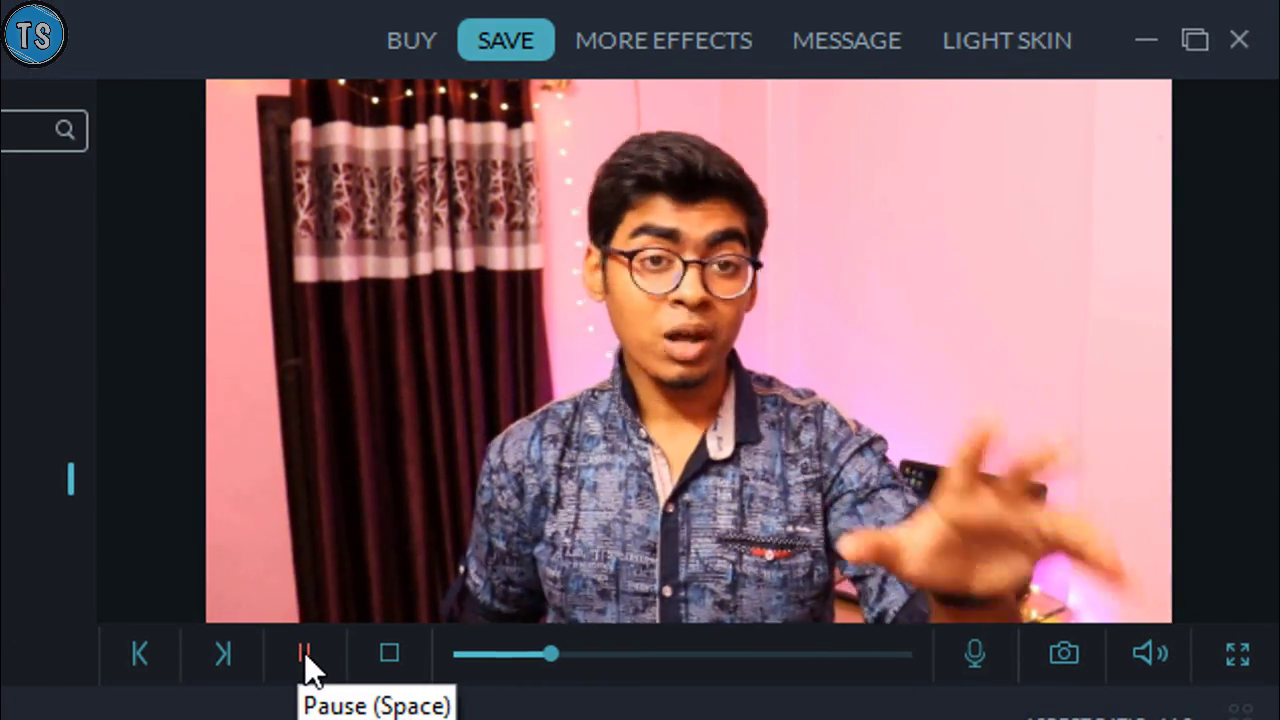
pyautogui.click(304, 651)
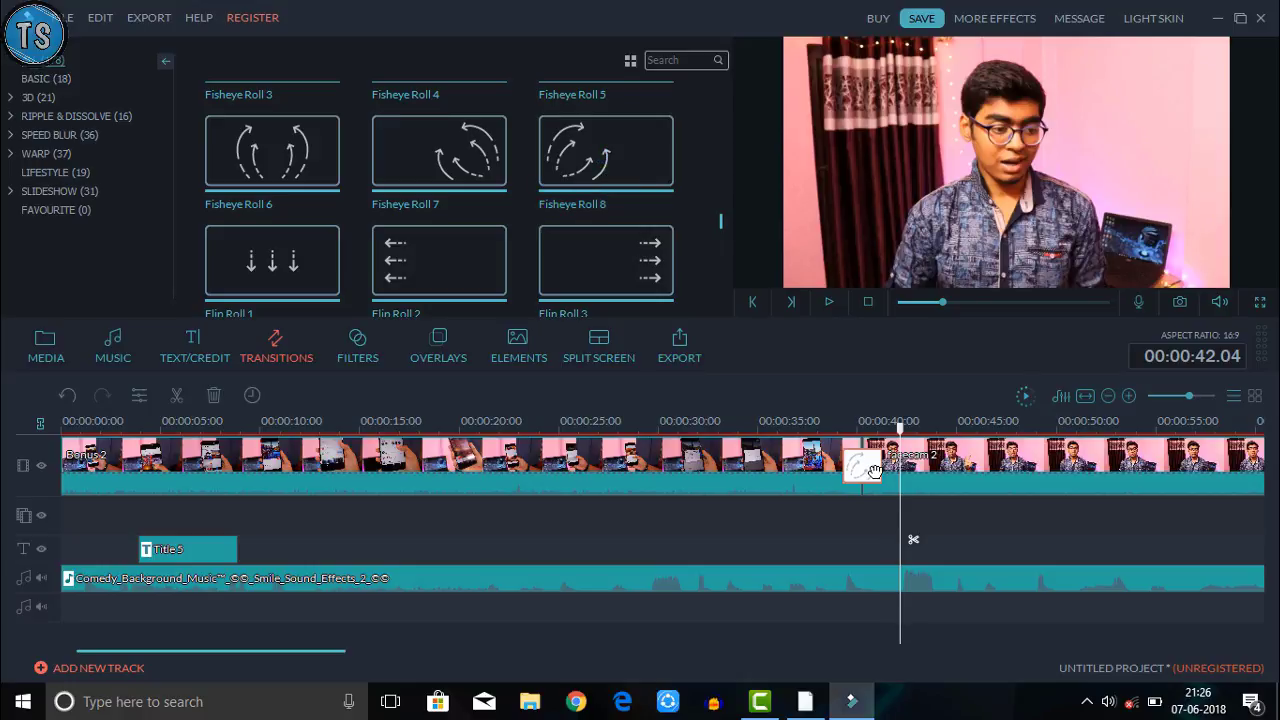
pyautogui.moveTo(872, 472); pyautogui.dragTo(870, 470)
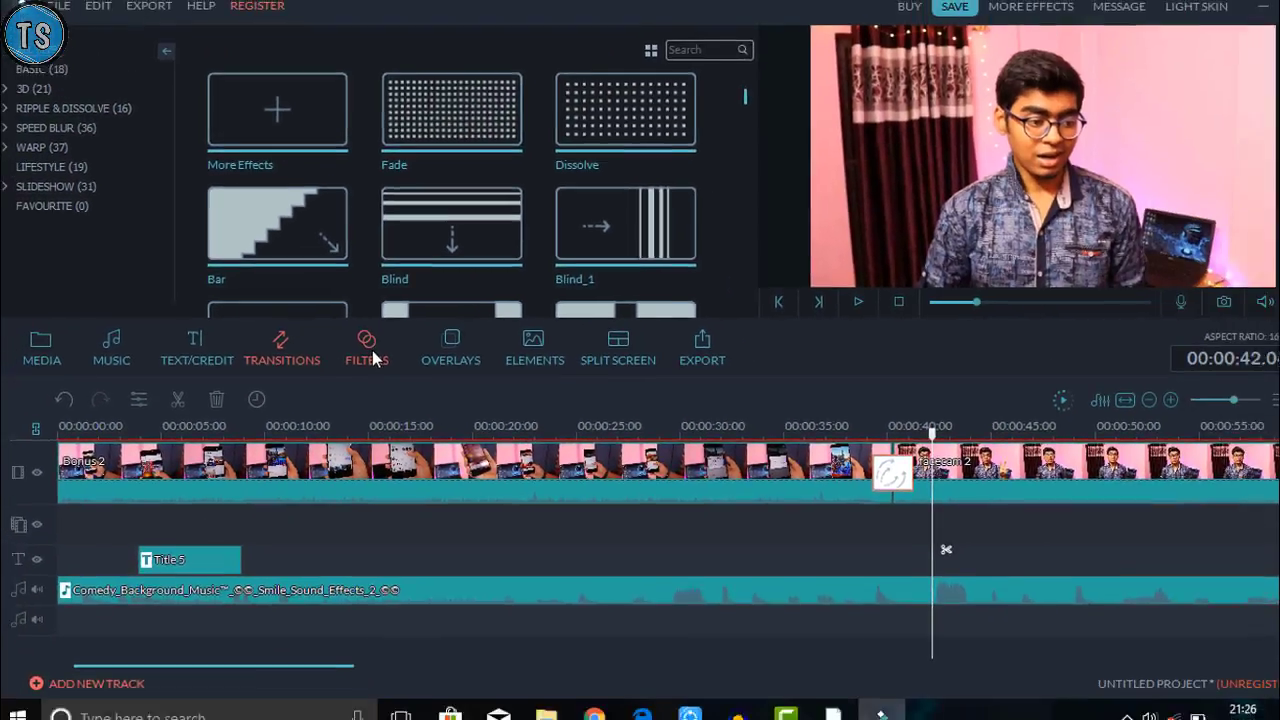
# Apply the Purple Haze filter over the facecam 2 clip at about 42 seconds on the filter track.
pyautogui.click(600, 410)
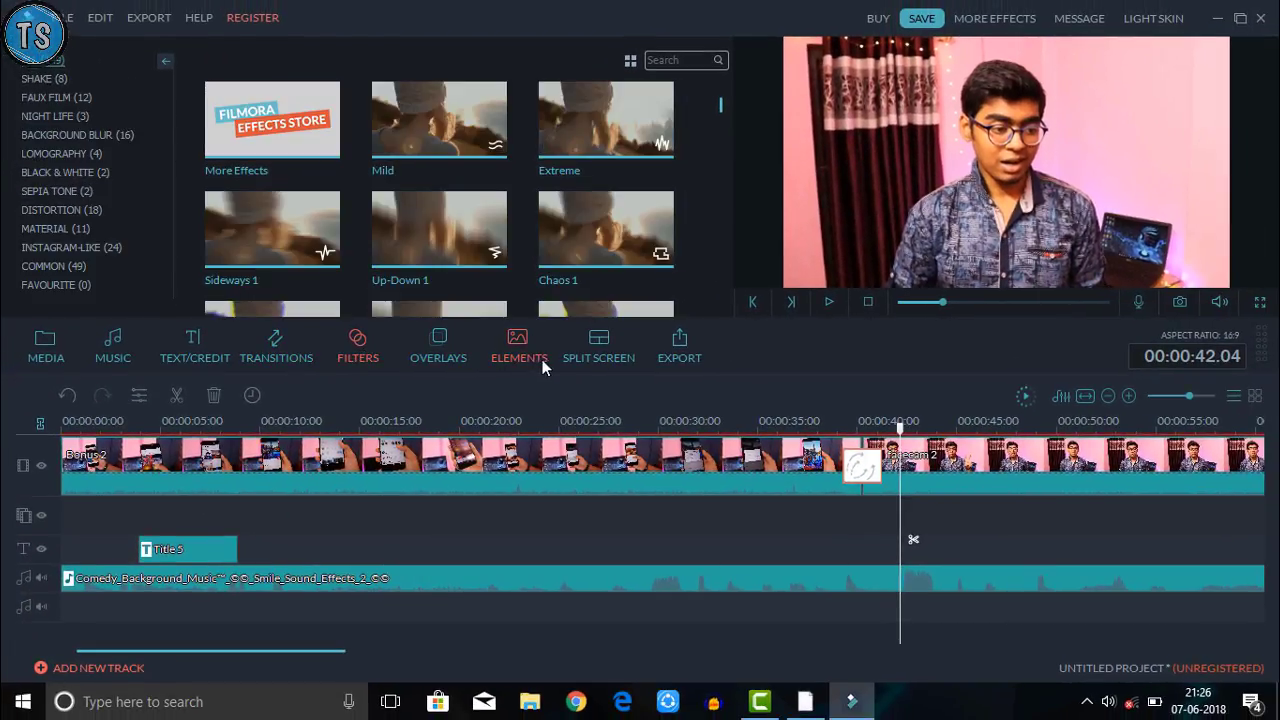
pyautogui.scroll(-8, 601, 182)
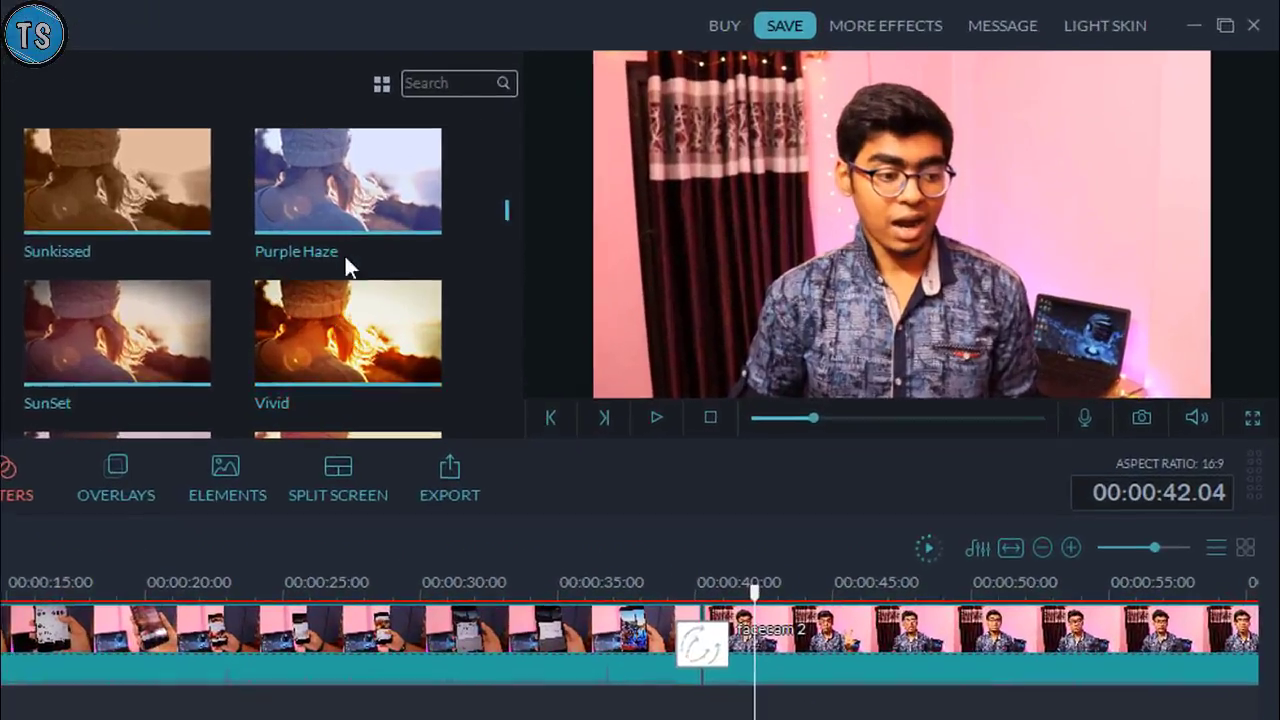
pyautogui.moveTo(606, 135); pyautogui.dragTo(796, 239)
pyautogui.moveTo(217, 527); pyautogui.dragTo(950, 513)
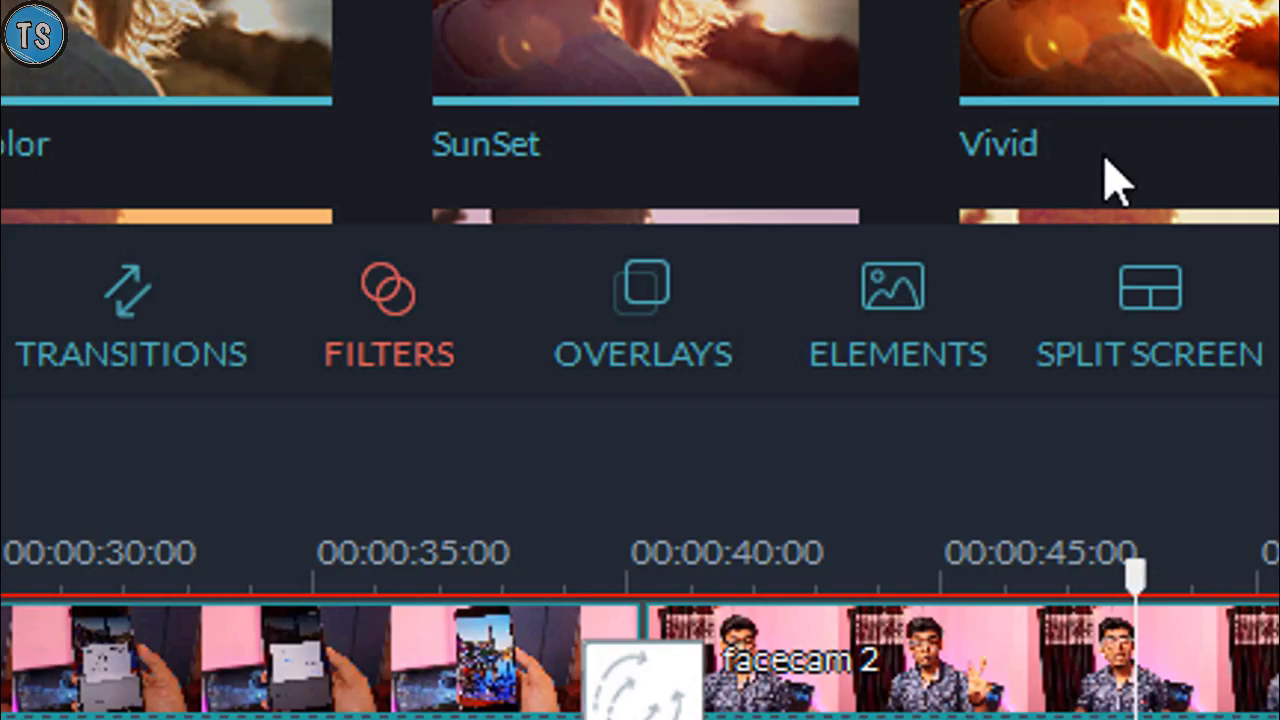
# Add the Cinema 21:9 overlay over facecam 2 at about 48 seconds and preview it.
pyautogui.click(442, 350)
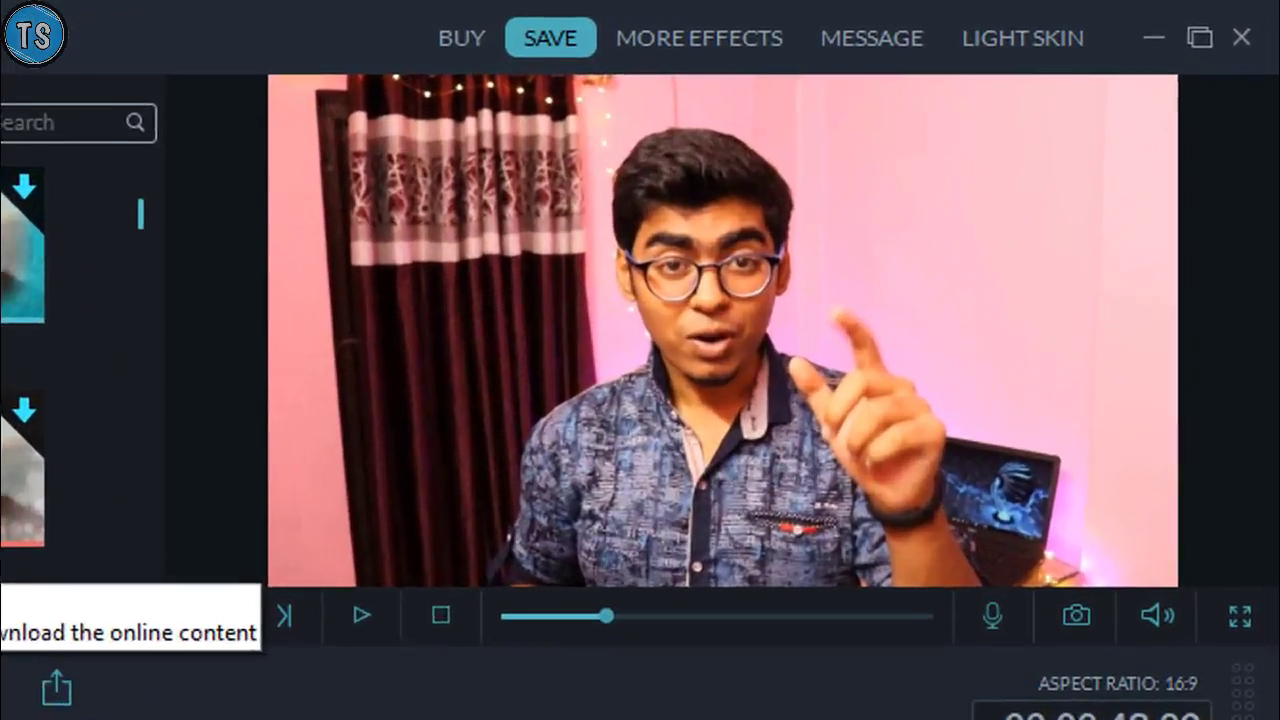
pyautogui.click(826, 302)
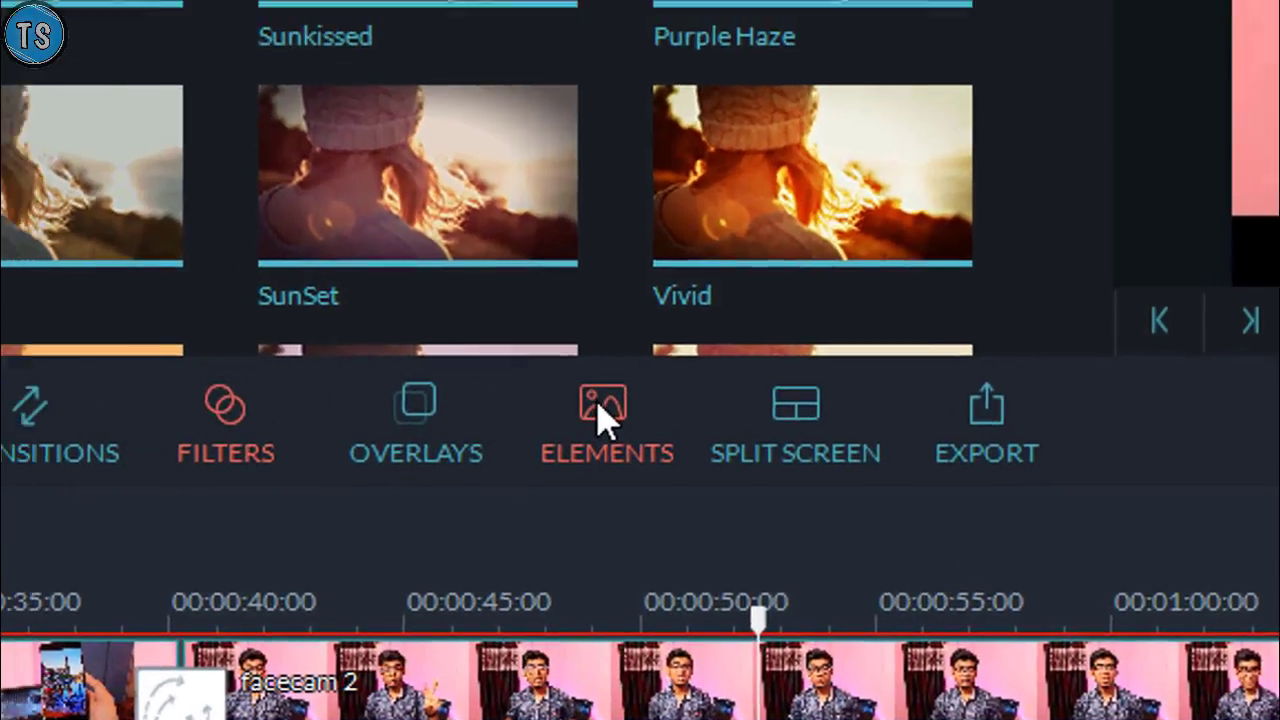
# Add Element Love 2 over facecam 2 at about 54 seconds and place the playhead just before it.
pyautogui.click(573, 383)
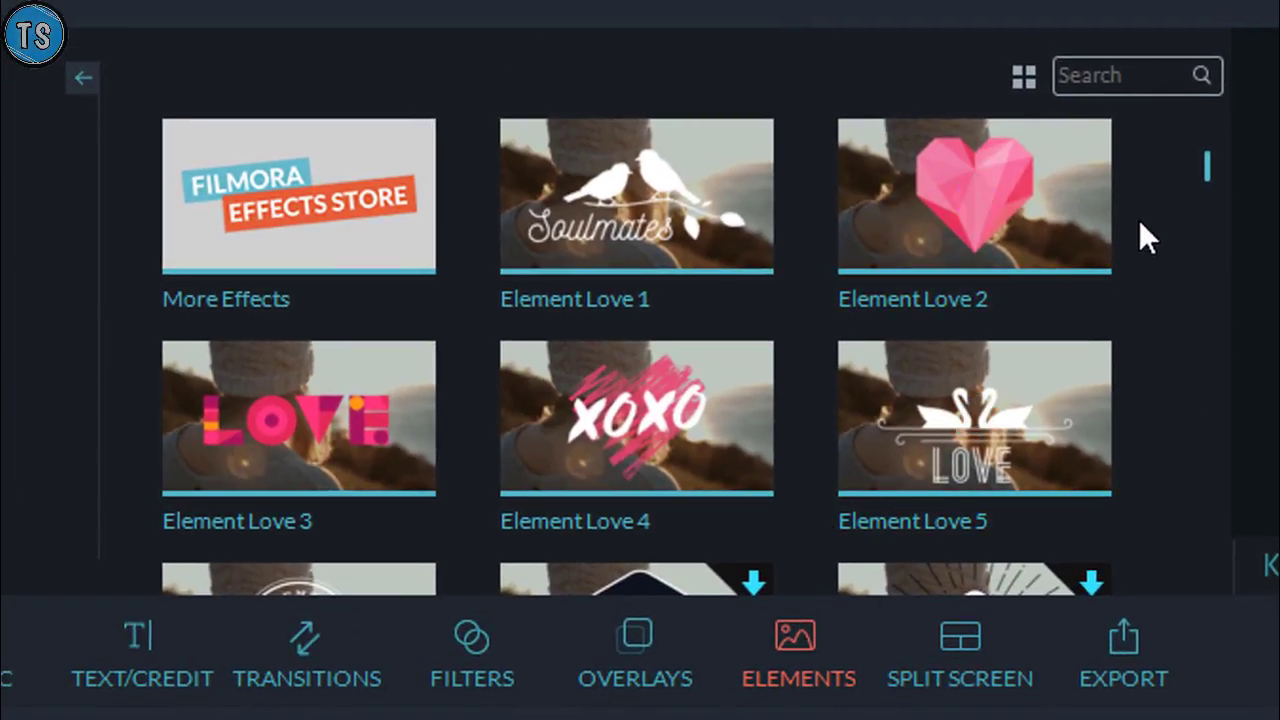
pyautogui.scroll(-8, 1200, 190)
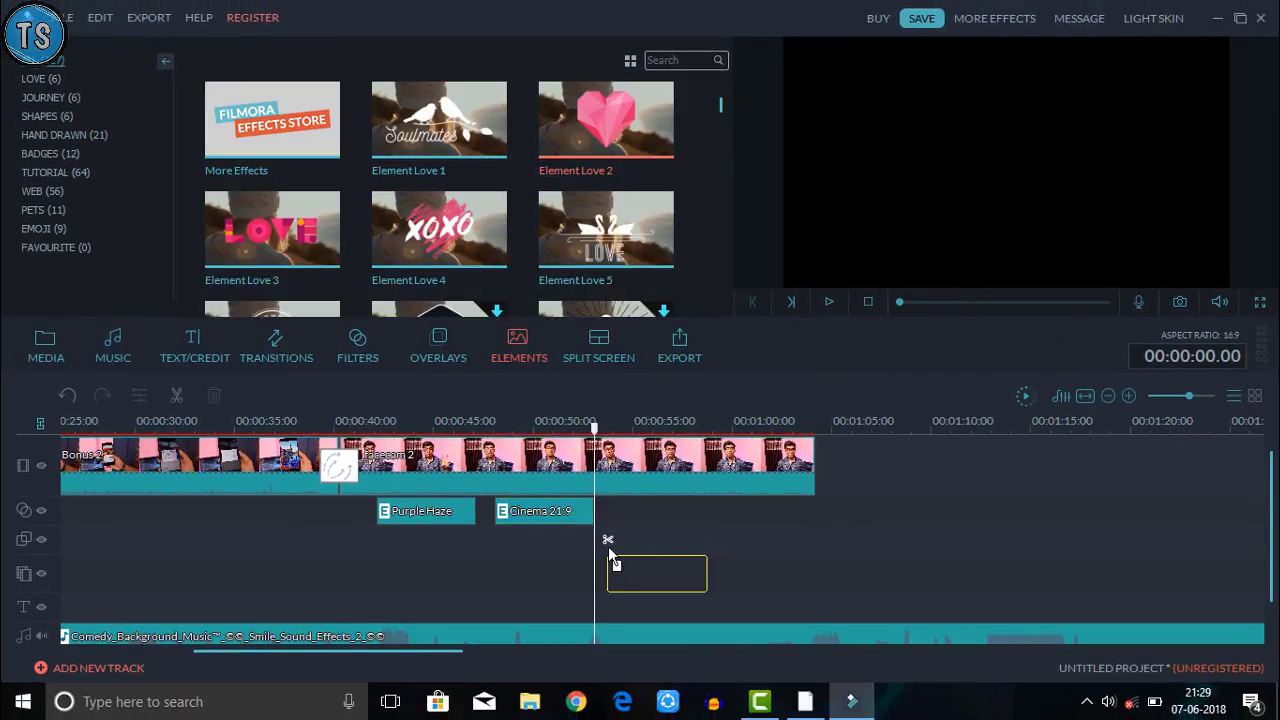
pyautogui.moveTo(615, 565); pyautogui.dragTo(612, 560)
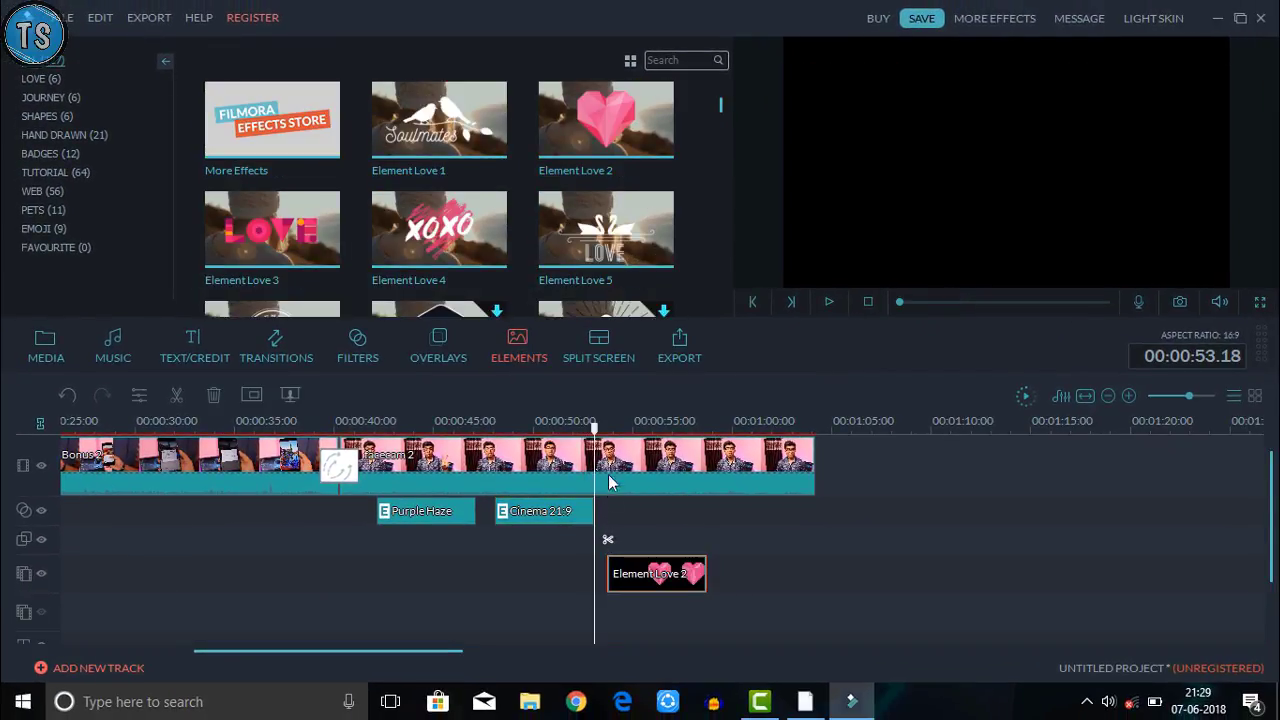
pyautogui.moveTo(596, 430); pyautogui.dragTo(601, 430)
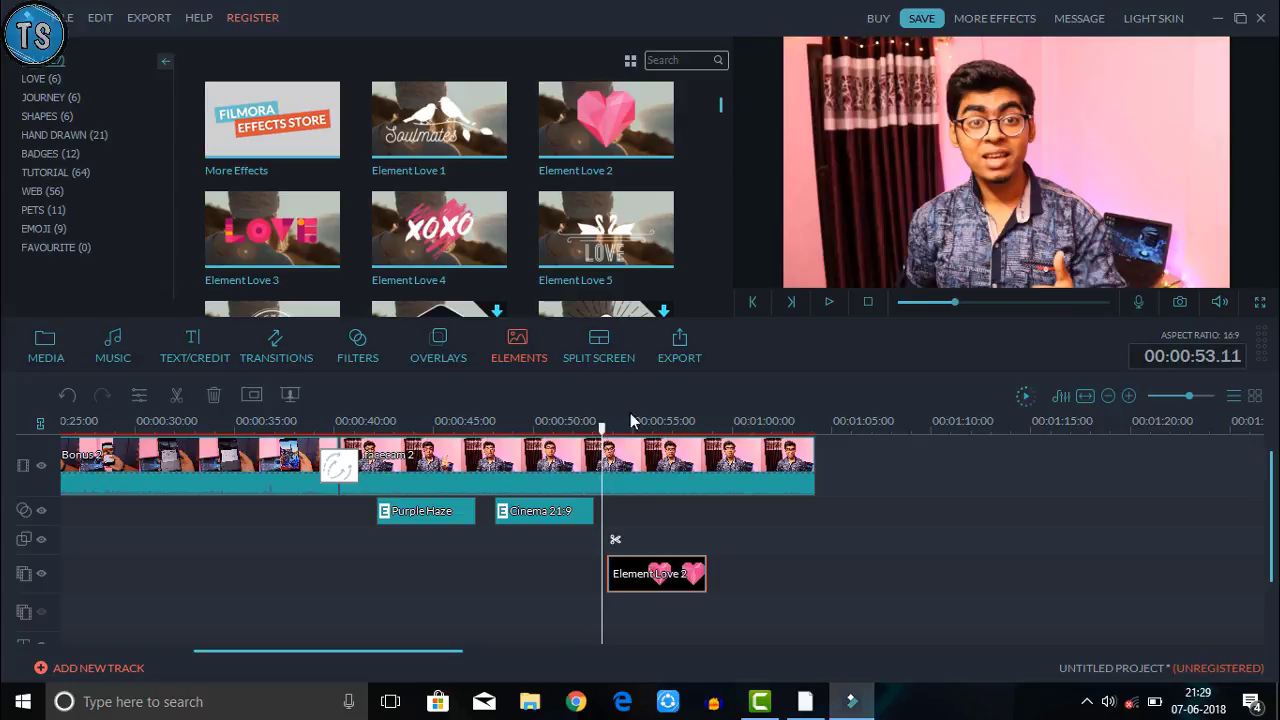
# Play up to the heart element, shrink it to a small size and move it beside the speaker in the video frame.
pyautogui.click(828, 303)
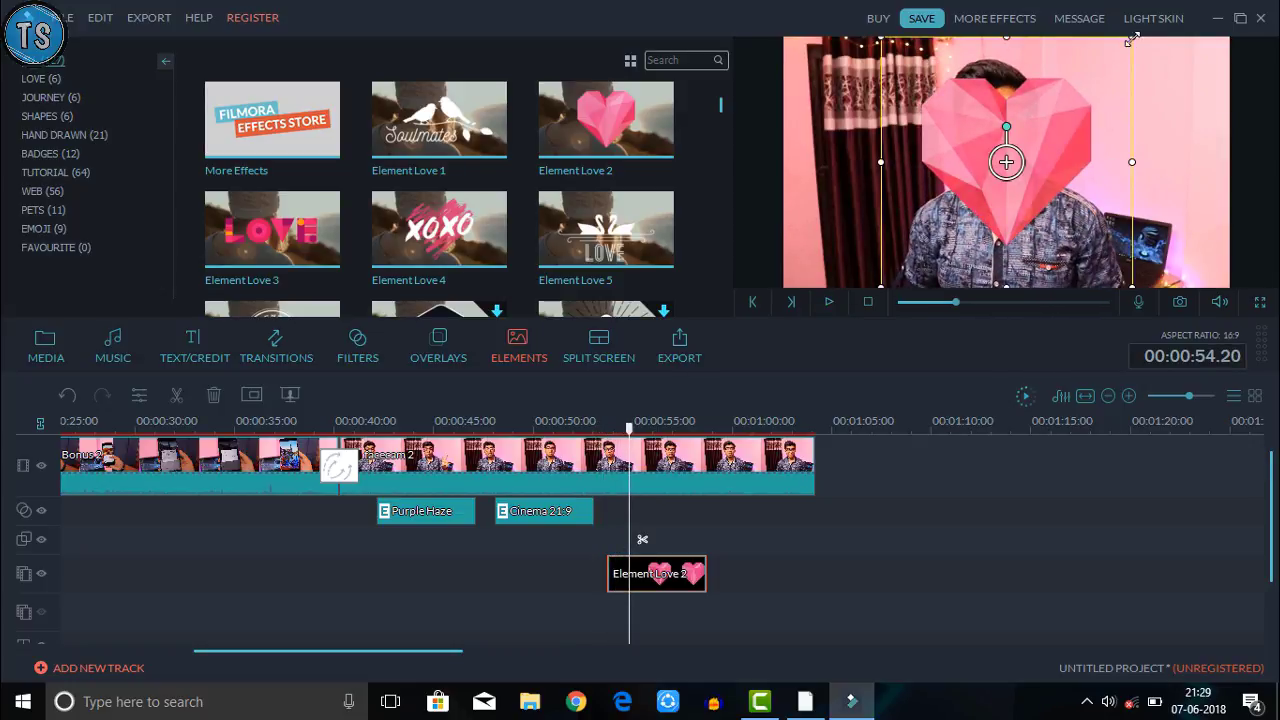
pyautogui.moveTo(1132, 38); pyautogui.dragTo(954, 215)
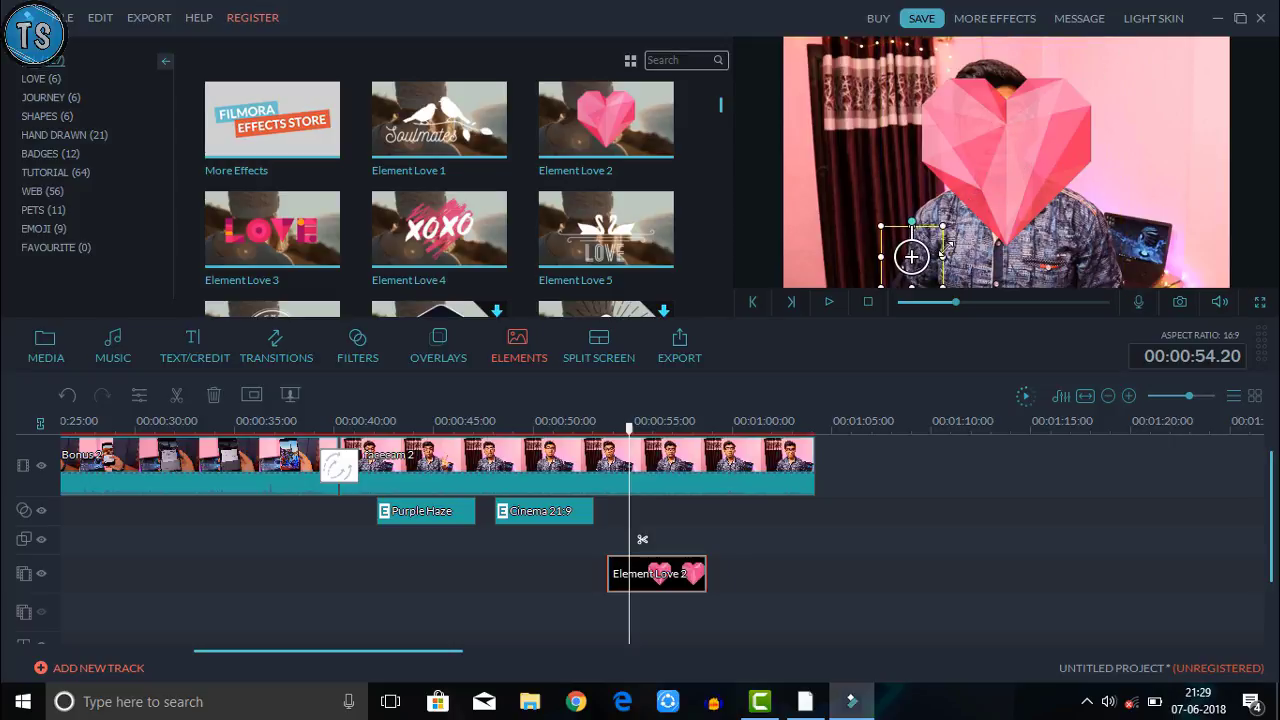
pyautogui.moveTo(936, 257); pyautogui.dragTo(870, 235)
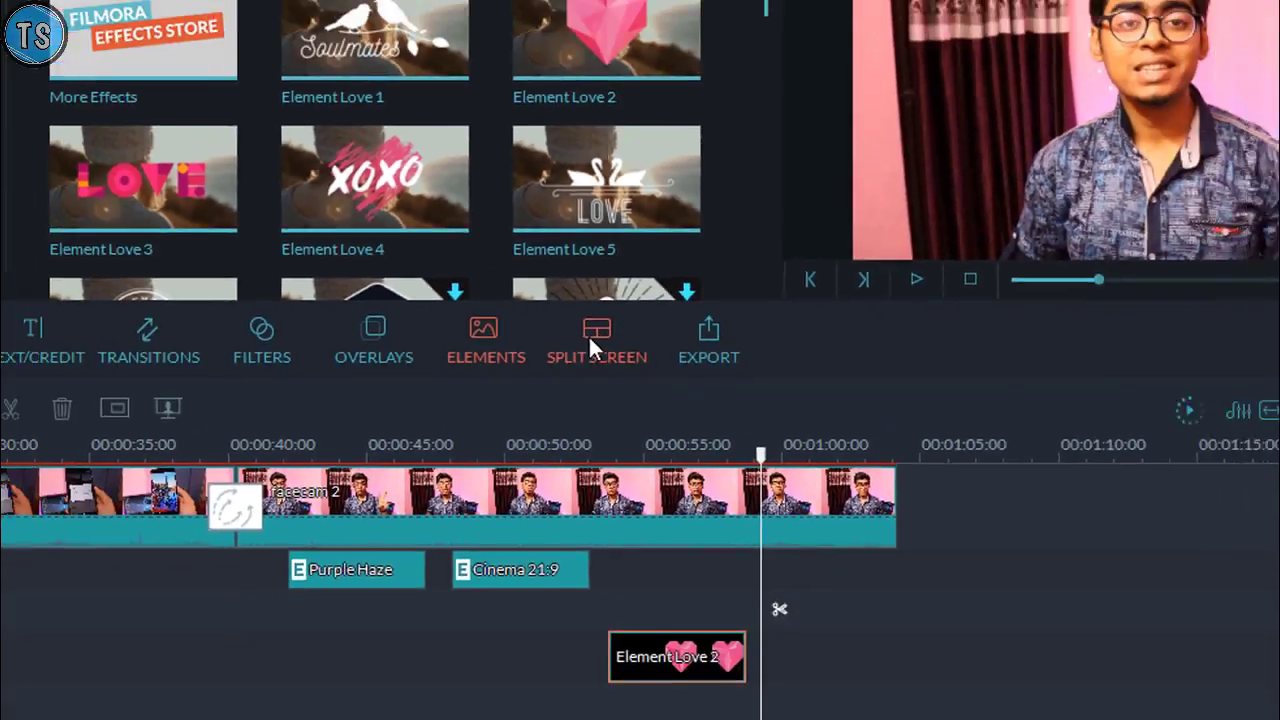
# Preview the split-screen layout with three slanted panels.
pyautogui.click(597, 337)
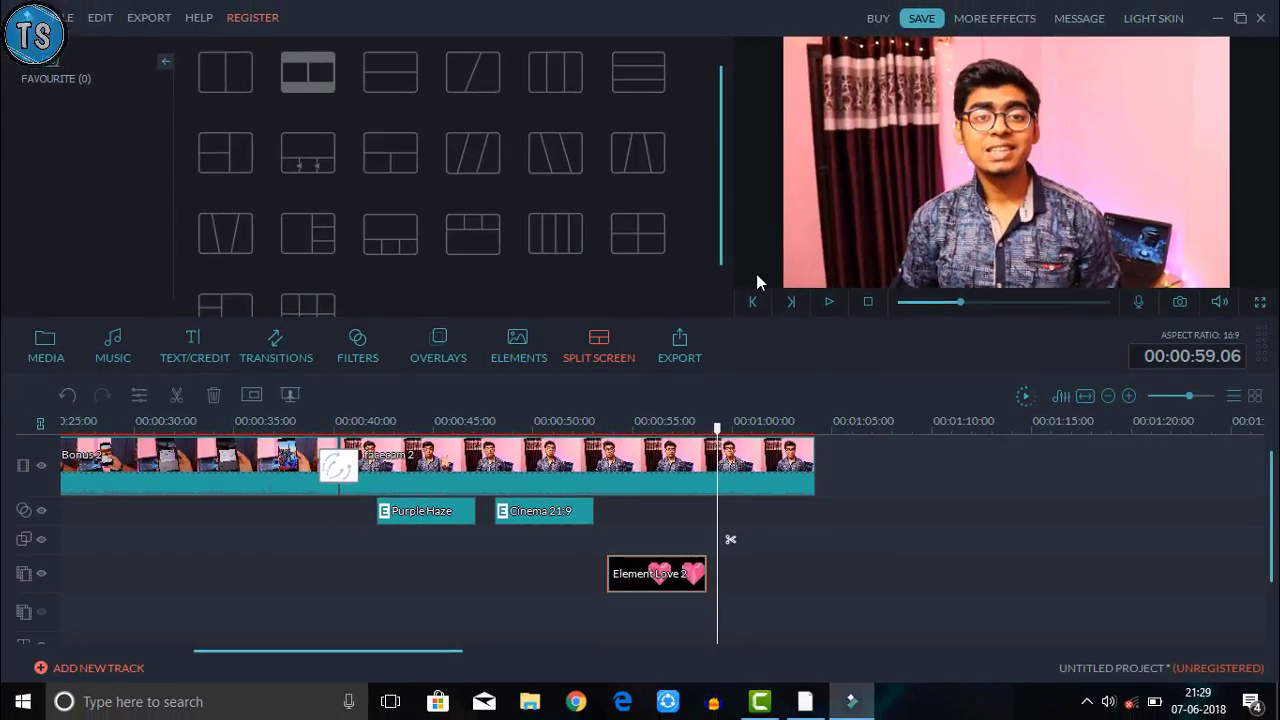
pyautogui.click(560, 155)
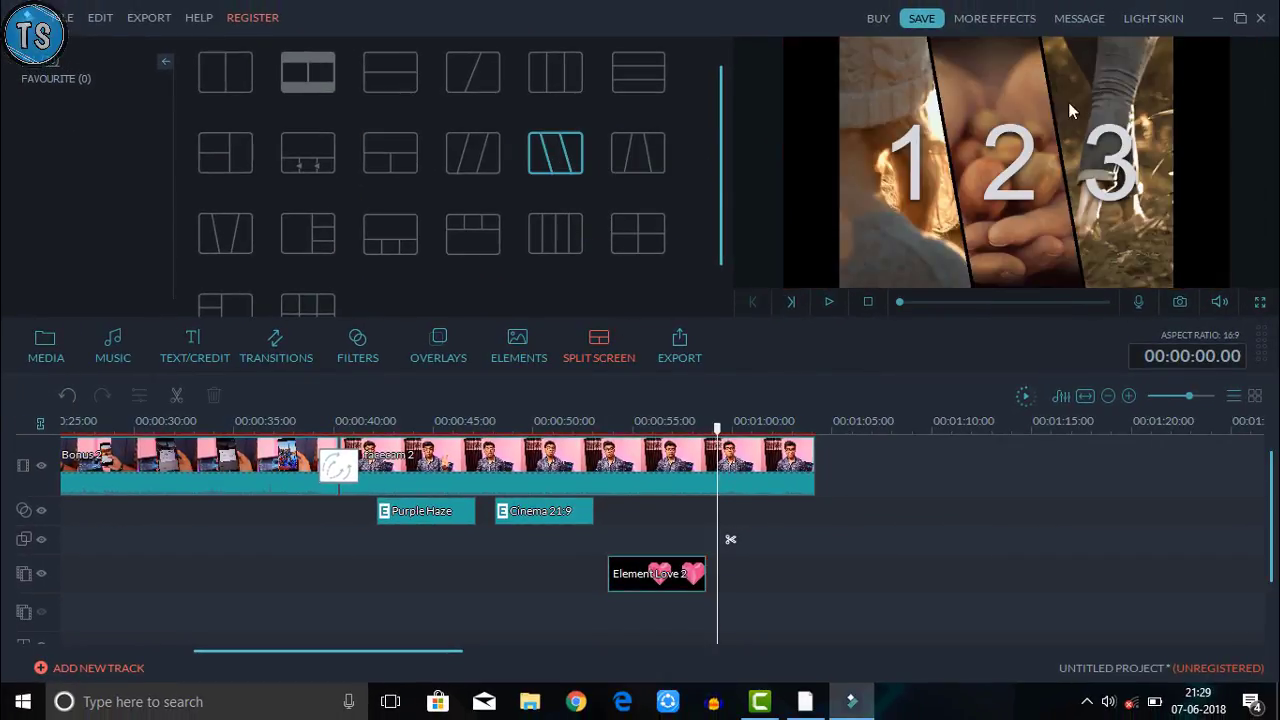
pyautogui.click(829, 301)
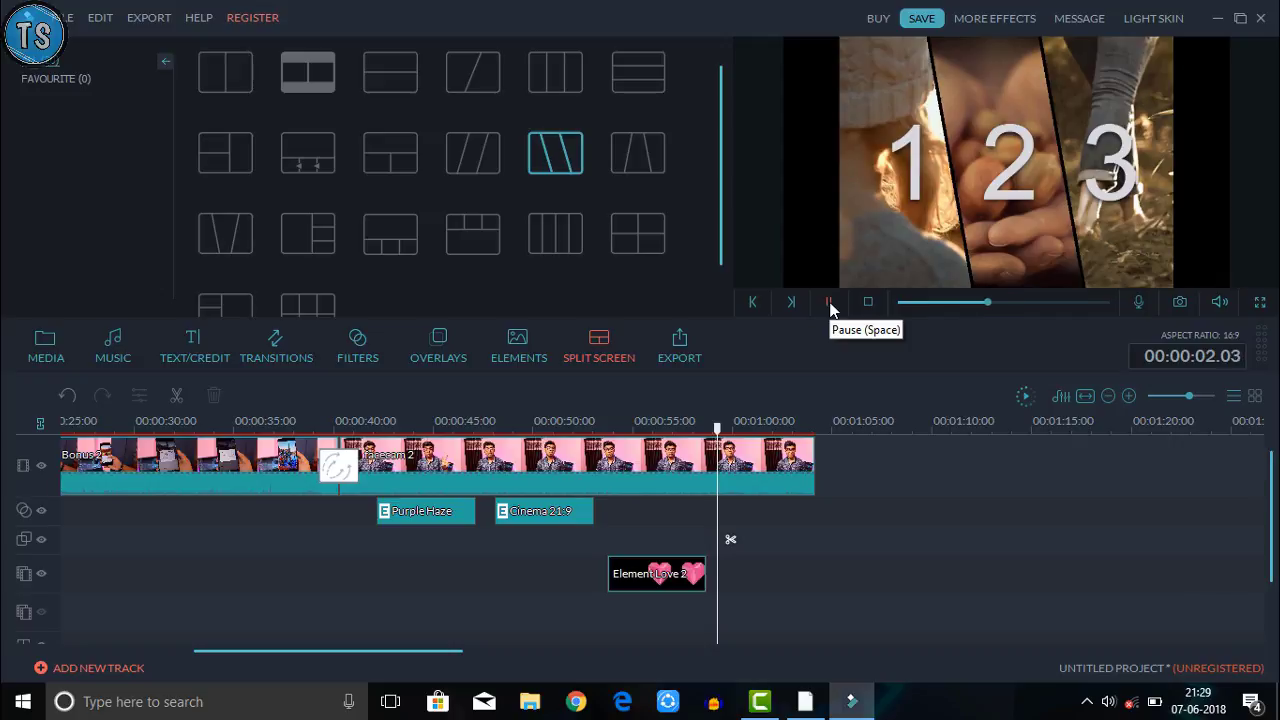
pyautogui.click(829, 301)
# Add the split-screen layout with four vertical columns to the video track after the facecam 2 clip.
pyautogui.click(657, 249)
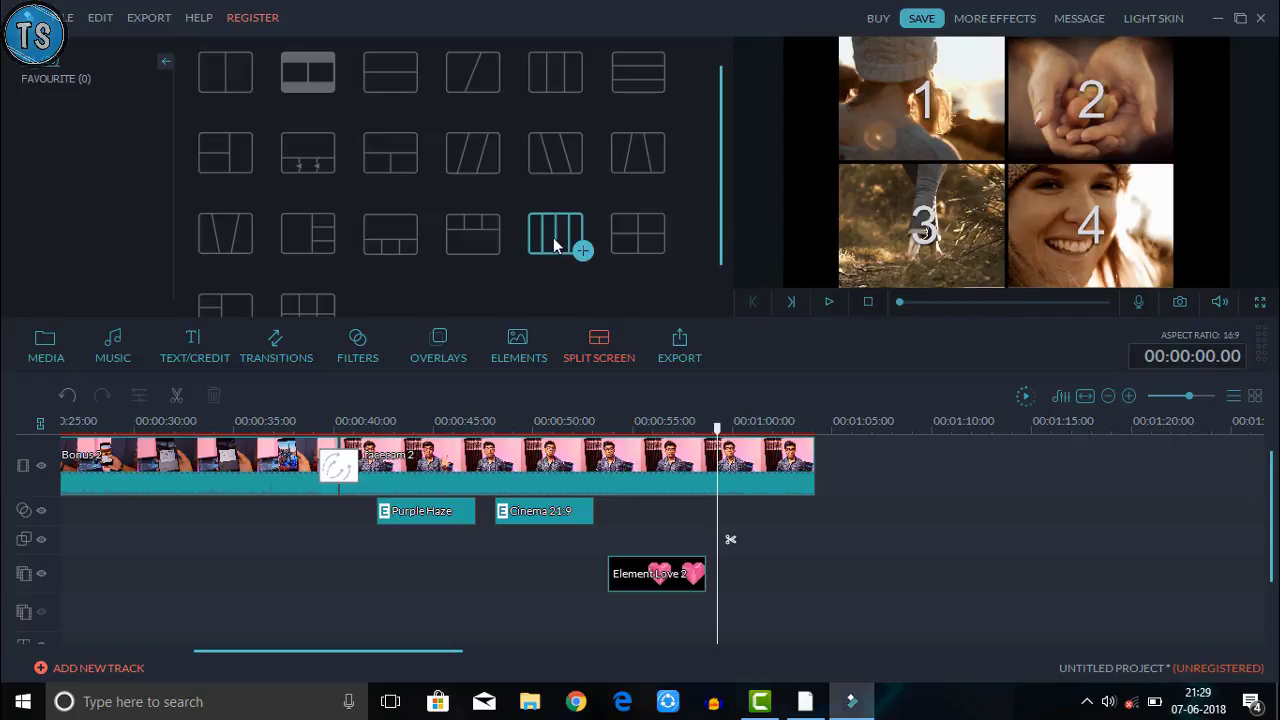
pyautogui.click(580, 250)
pyautogui.moveTo(831, 274)
pyautogui.mouseDown()
pyautogui.moveTo(844, 274)
pyautogui.moveTo(818, 274)
pyautogui.mouseUp()
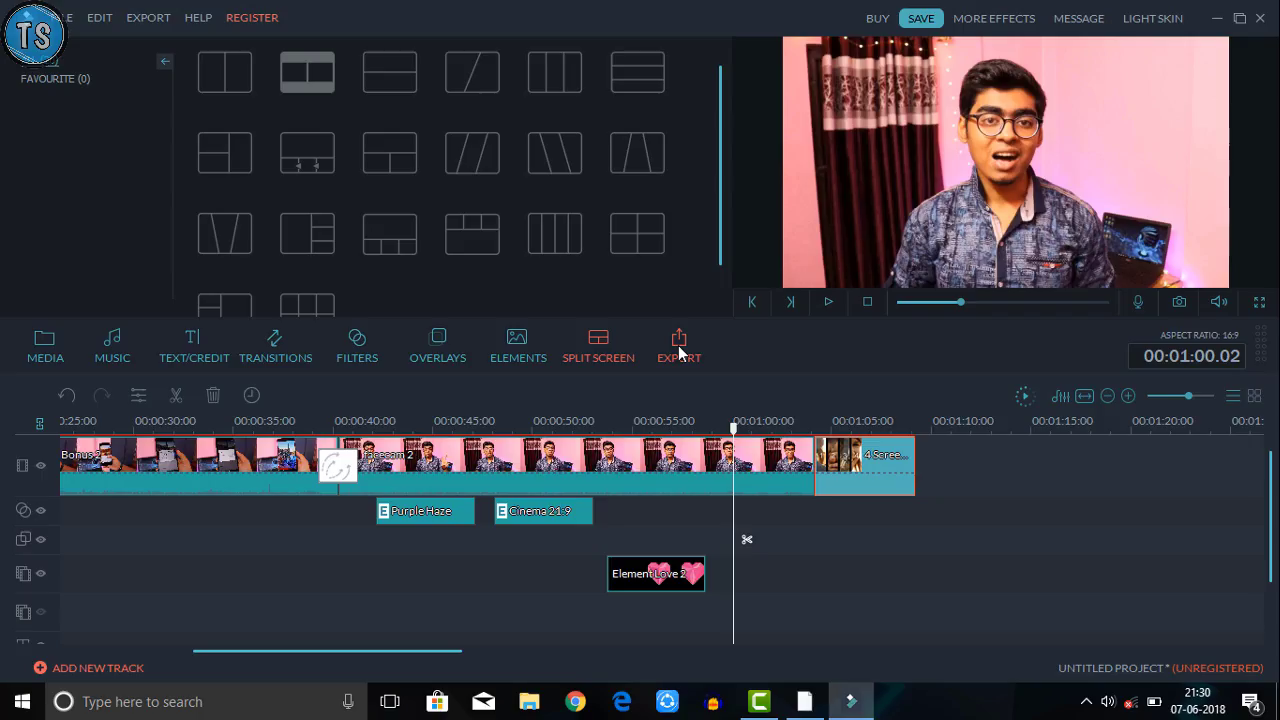
# Set up an MP4 export of the project and name the output file "top 5 apps".
pyautogui.click(645, 320)
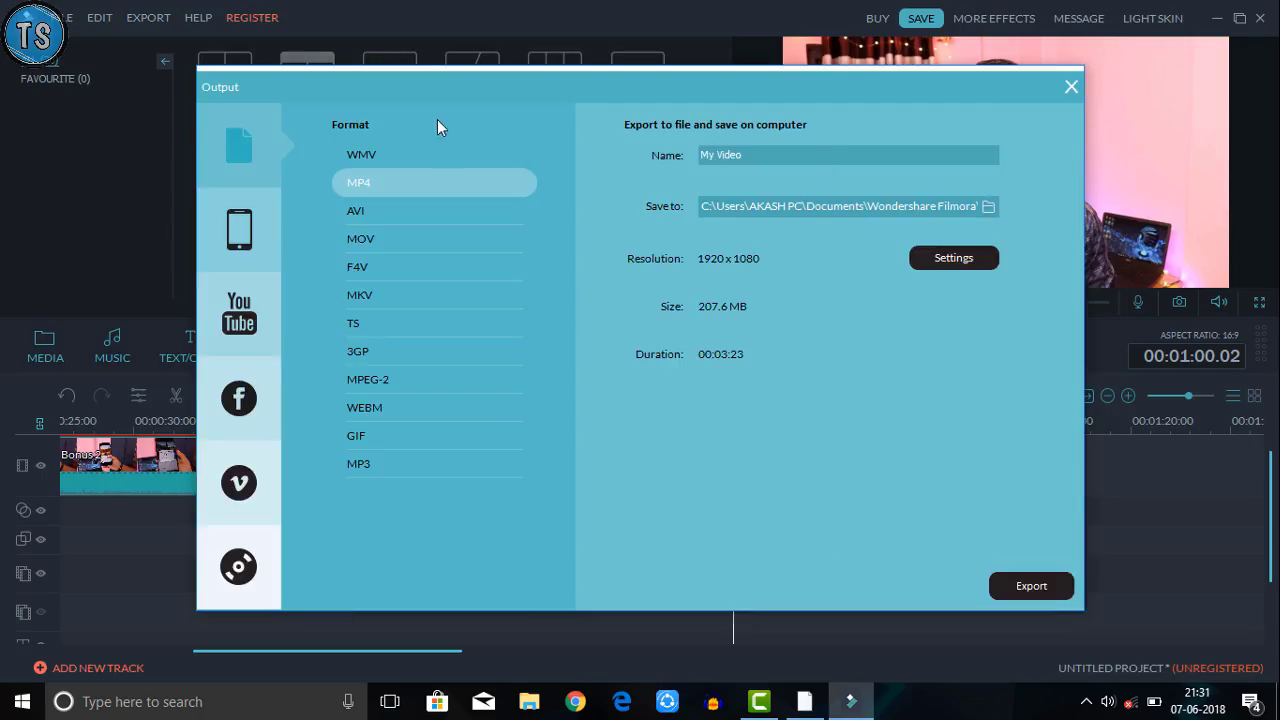
pyautogui.click(768, 158)
pyautogui.press('BackSpace')
pyautogui.press('BackSpace')
pyautogui.press('BackSpace')
pyautogui.press('BackSpace')
pyautogui.press('BackSpace')
pyautogui.press('BackSpace')
pyautogui.press('BackSpace')
pyautogui.press('BackSpace')
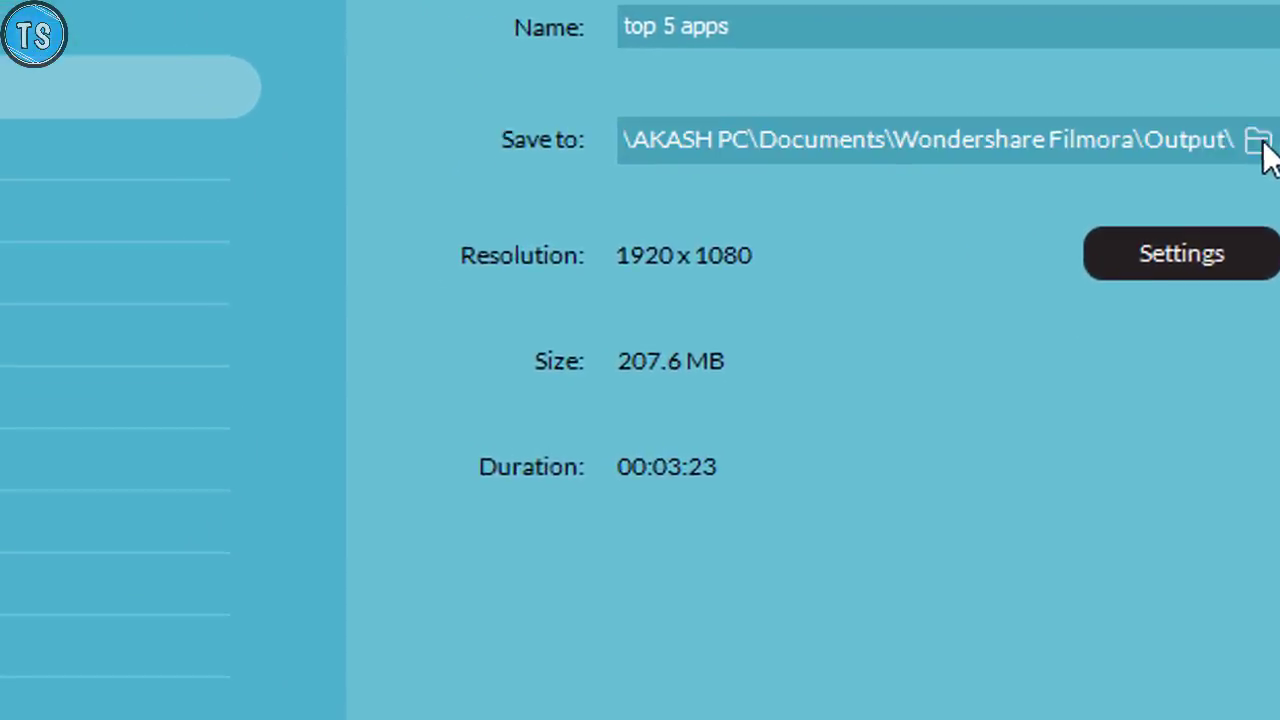
# Review the available save folders and the export's resolution and frame rate settings.
pyautogui.click(955, 328)
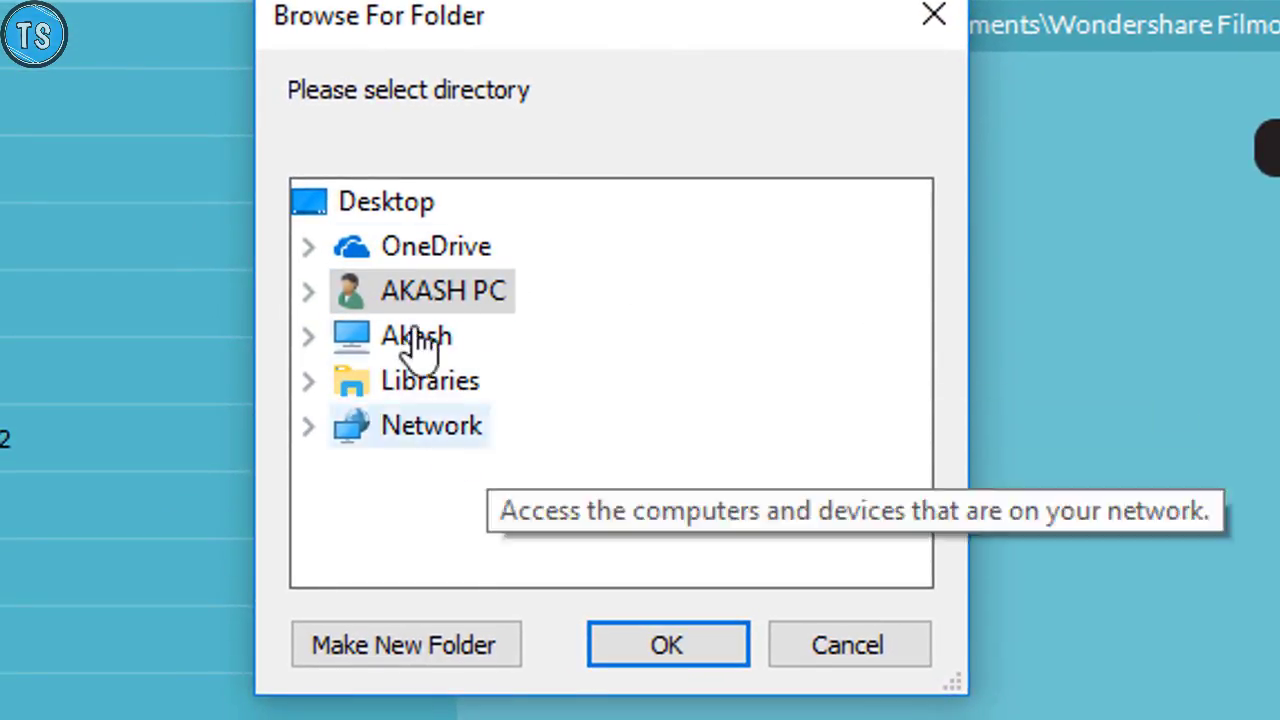
pyautogui.click(952, 25)
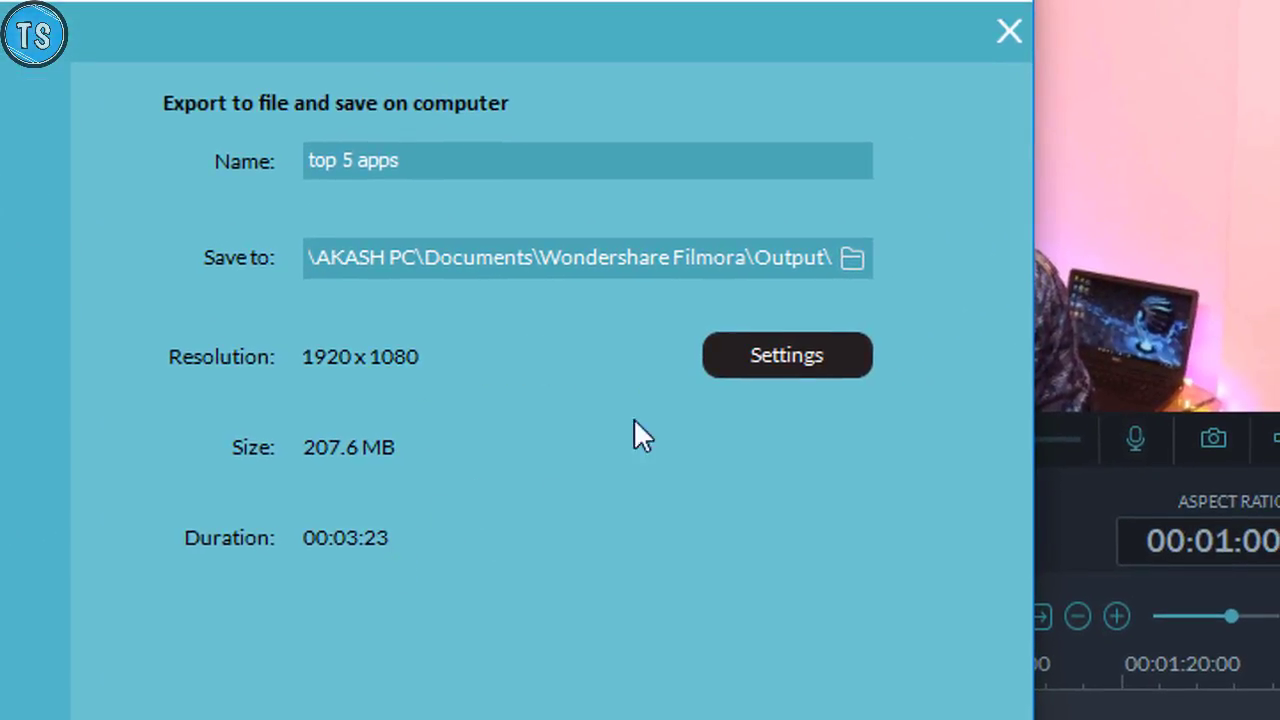
pyautogui.click(756, 362)
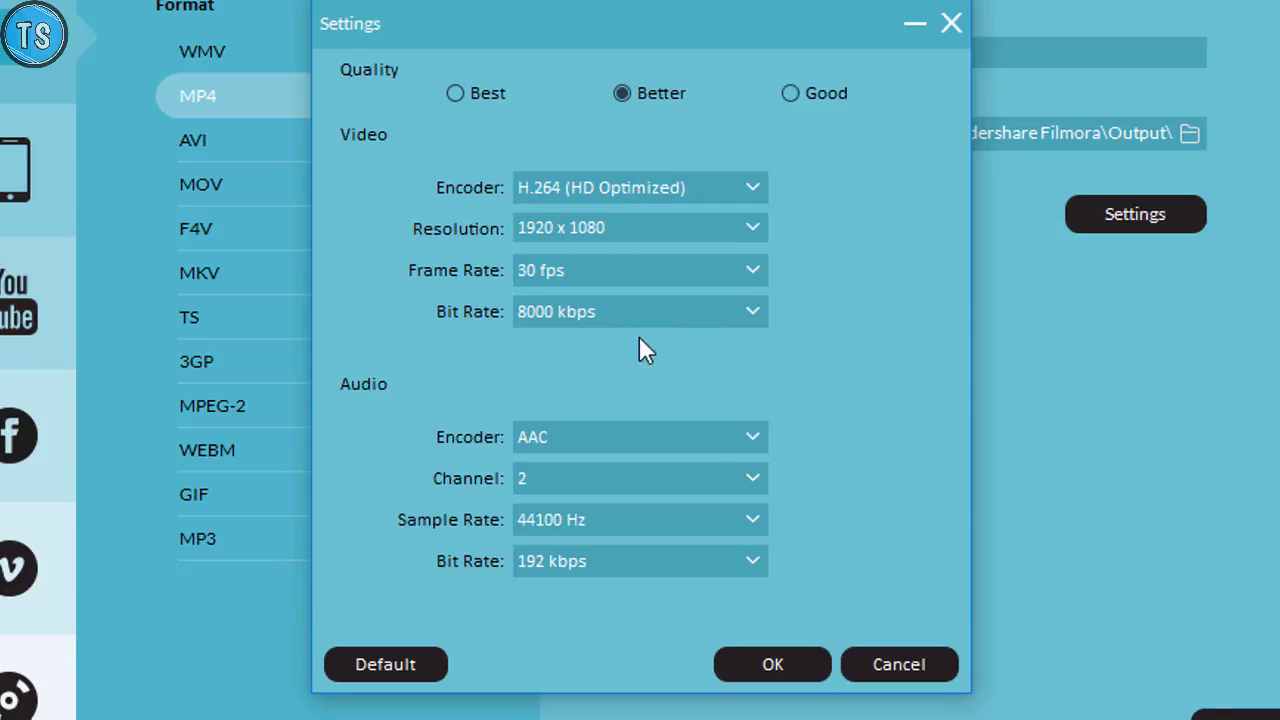
pyautogui.click(689, 234)
pyautogui.click(715, 283)
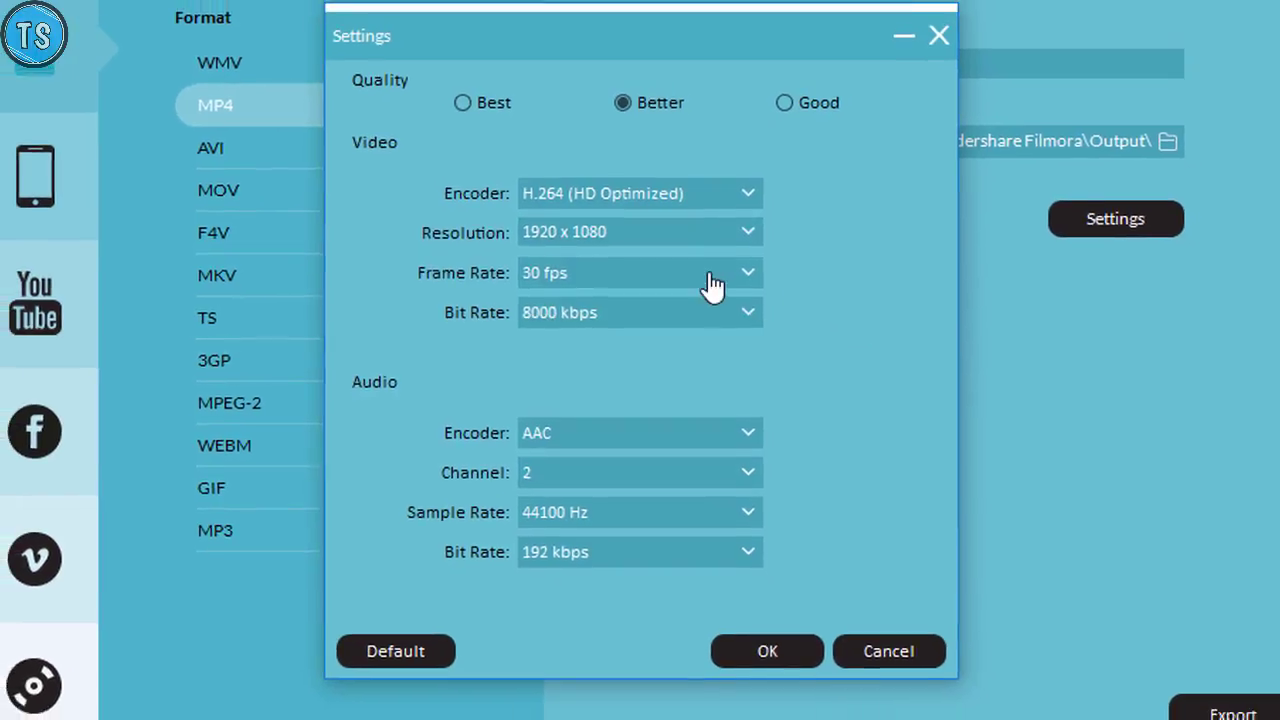
pyautogui.click(712, 285)
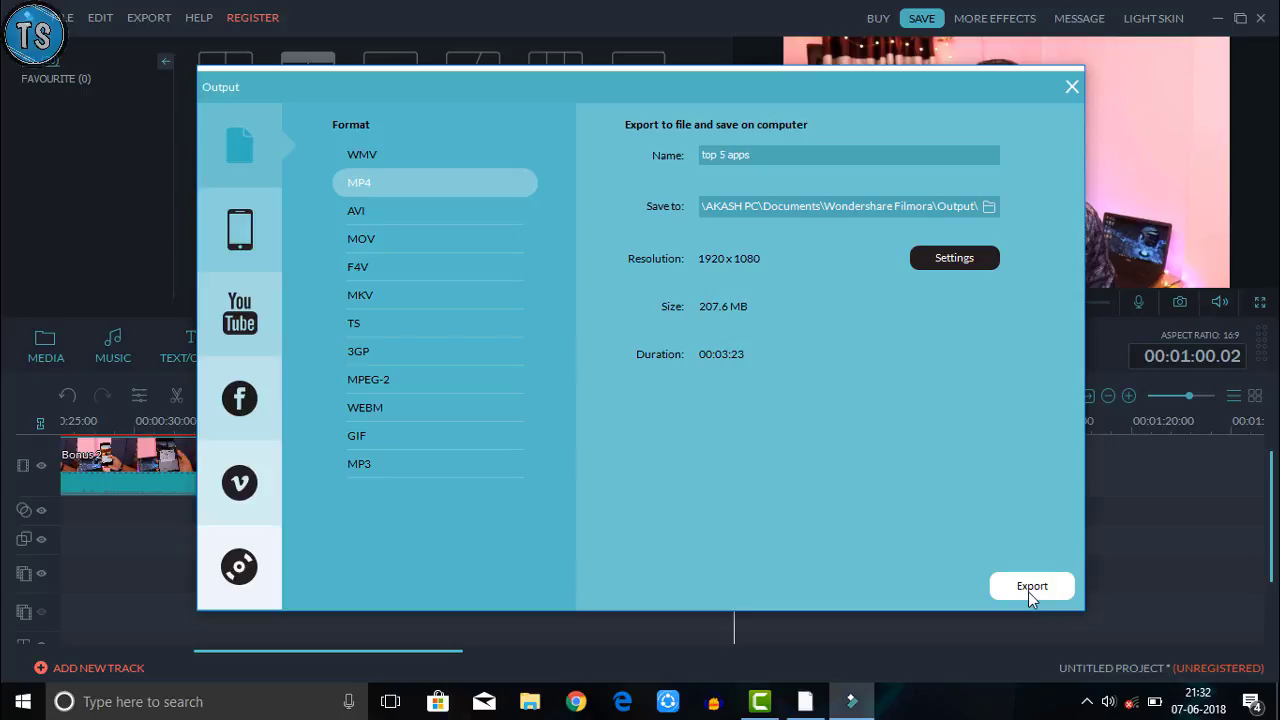
# Start exporting the video and stop the conversion while it is running.
pyautogui.click(1031, 587)
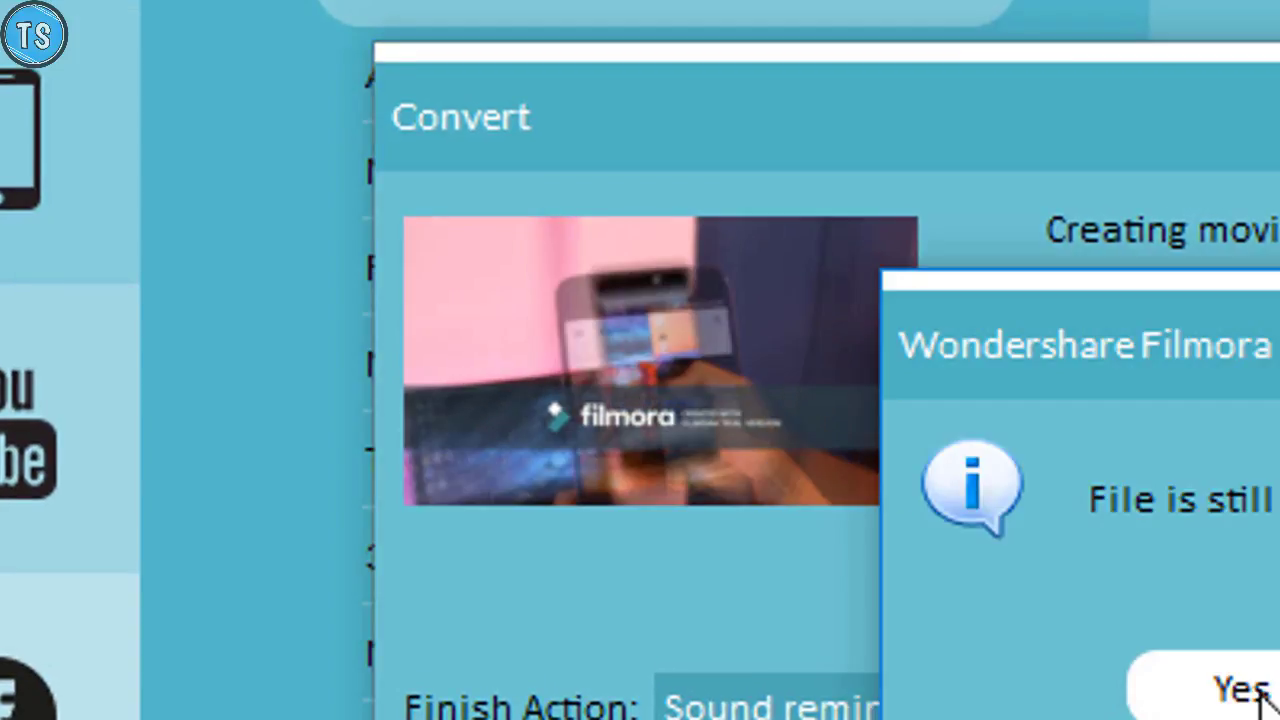
pyautogui.click(1250, 690)
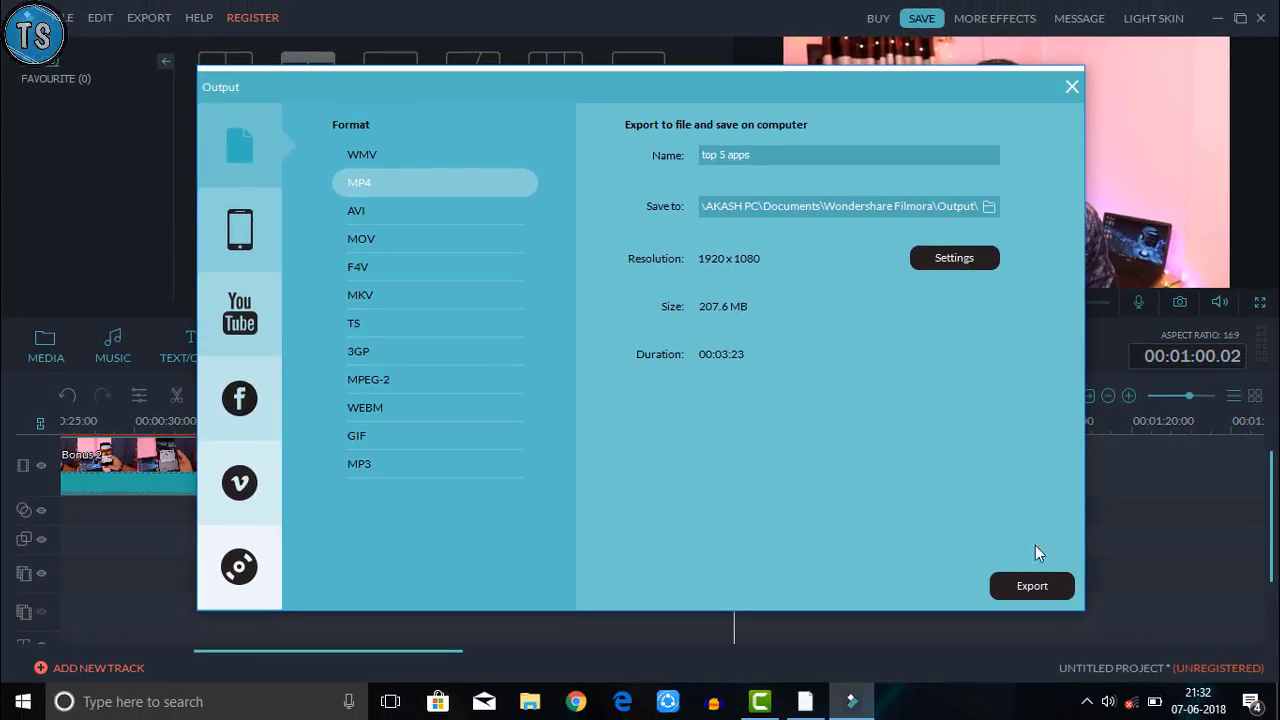
pyautogui.click(1033, 586)
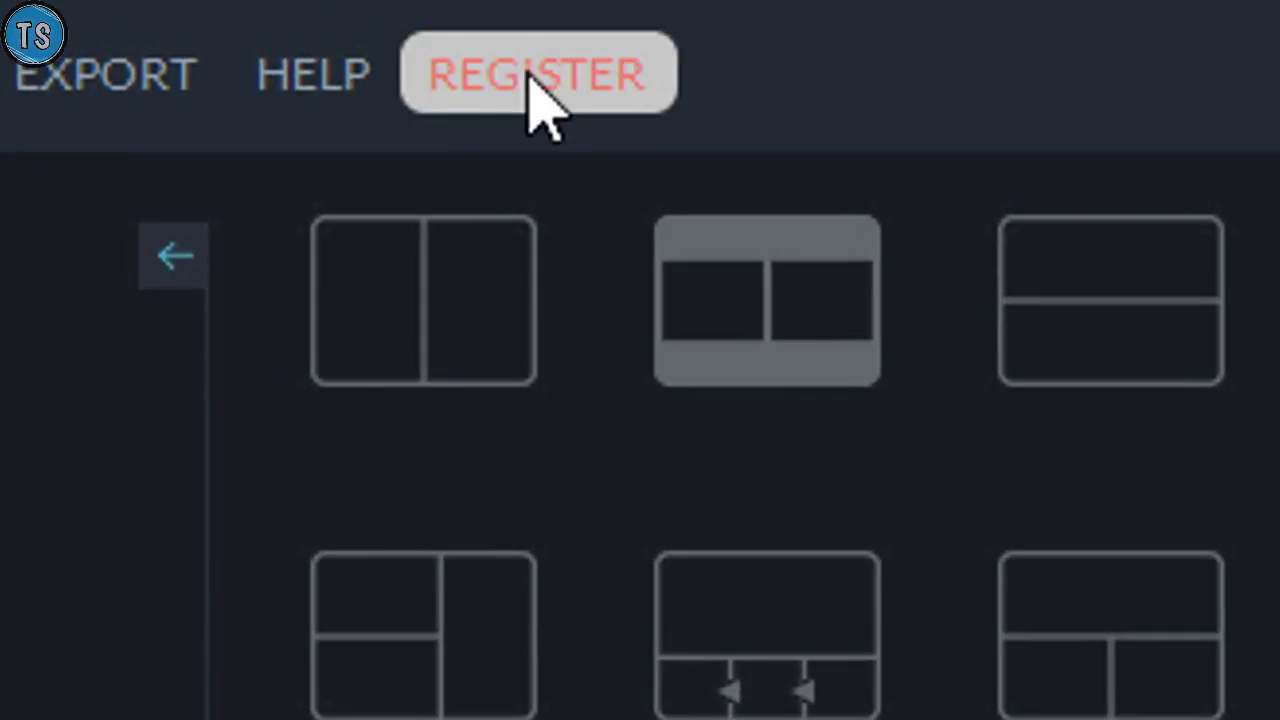
# Open Filmora's purchase page in the browser and look over the personal licence plans and prices.
pyautogui.click(560, 105)
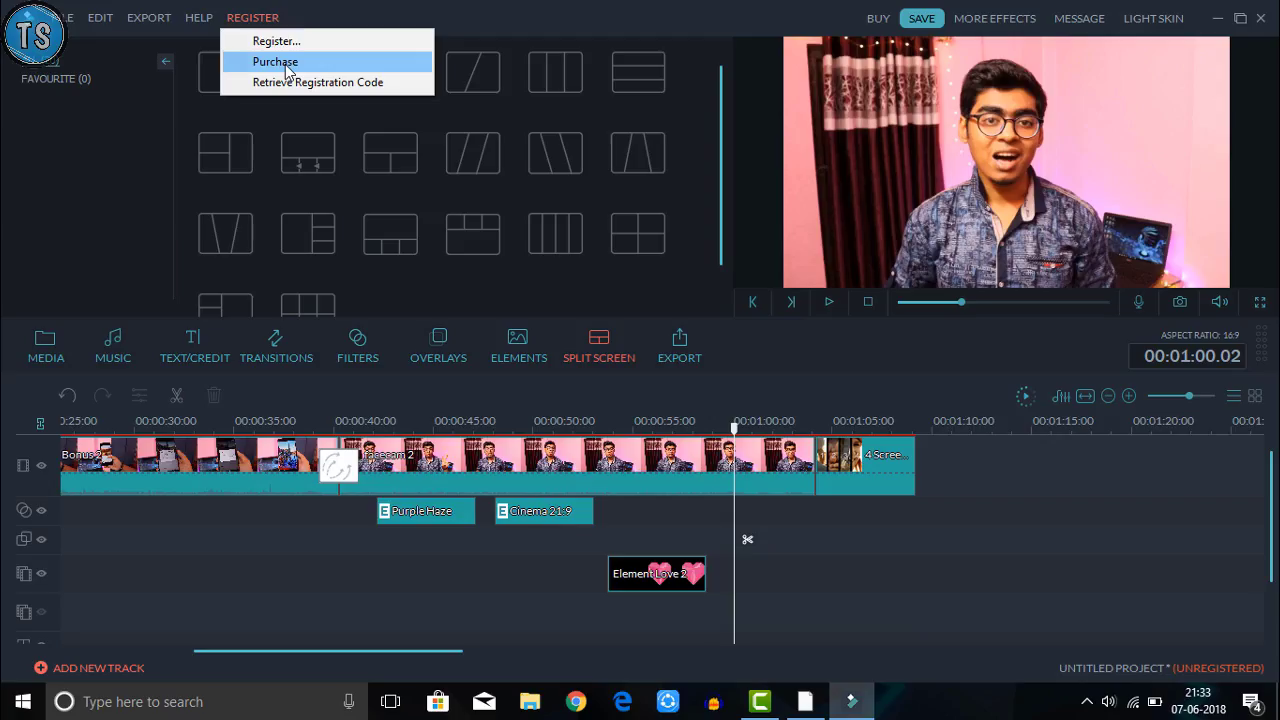
pyautogui.click(670, 262)
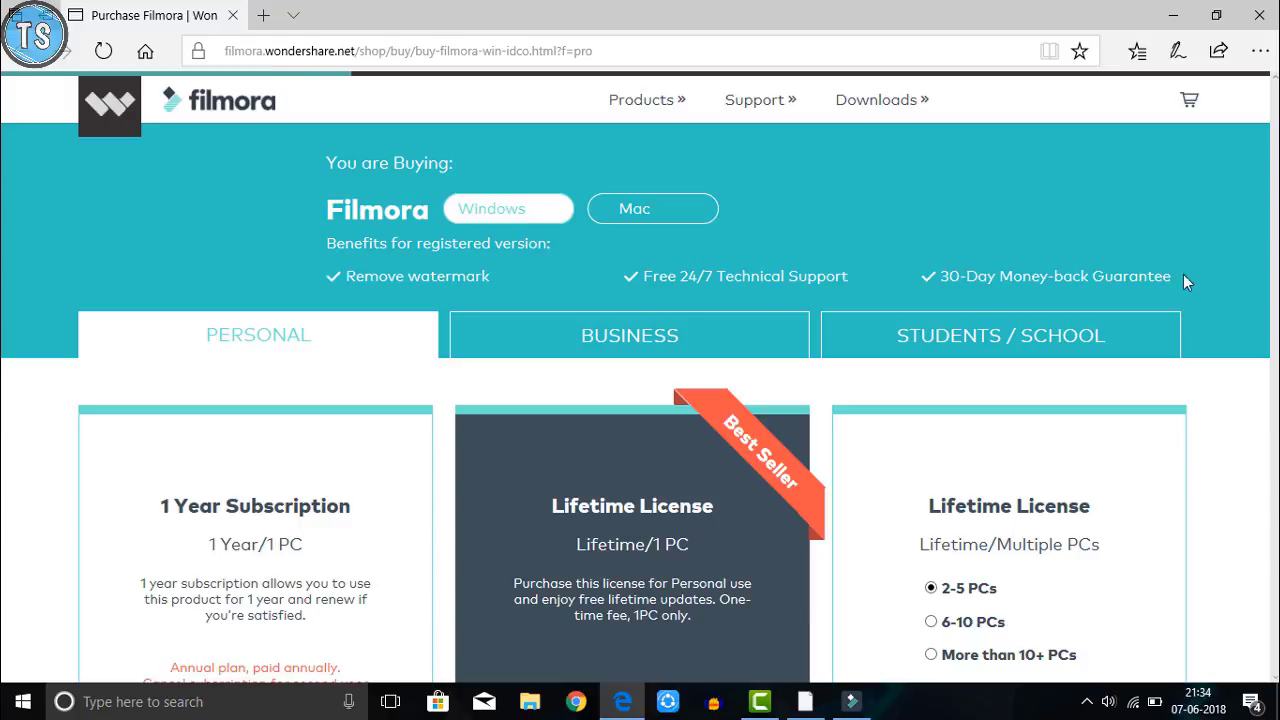
pyautogui.scroll(-3, 1226, 262)
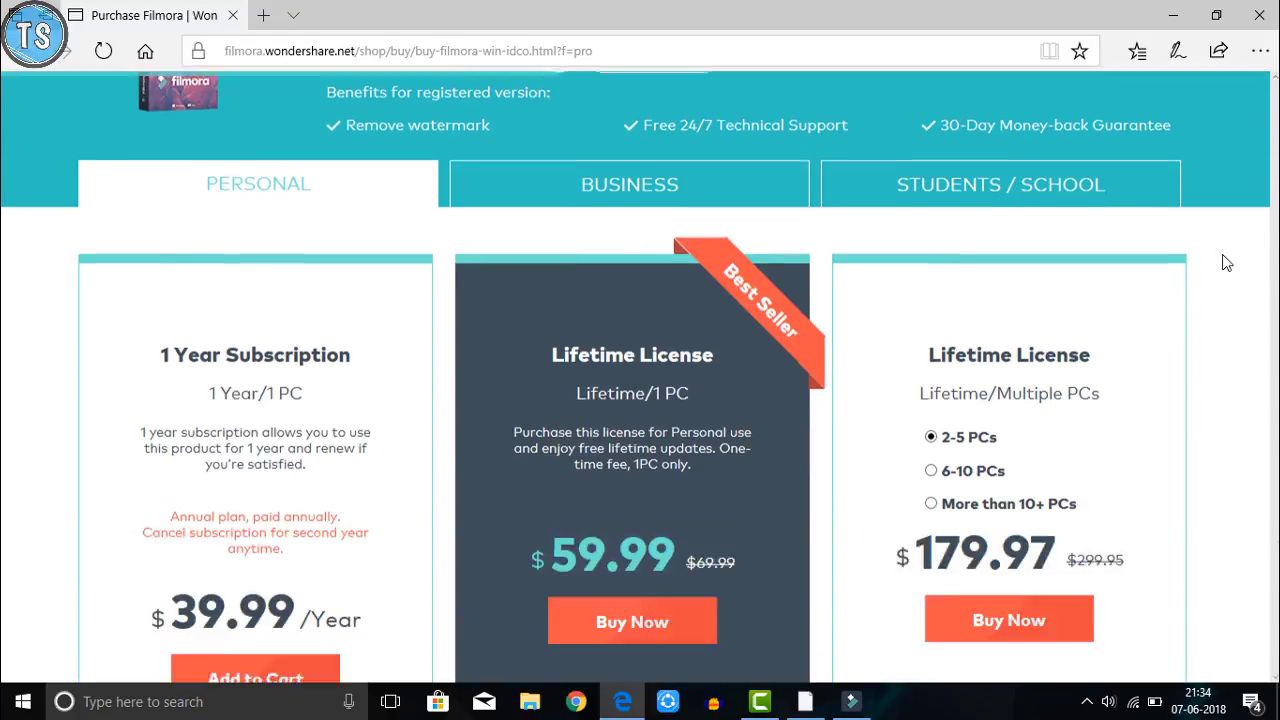